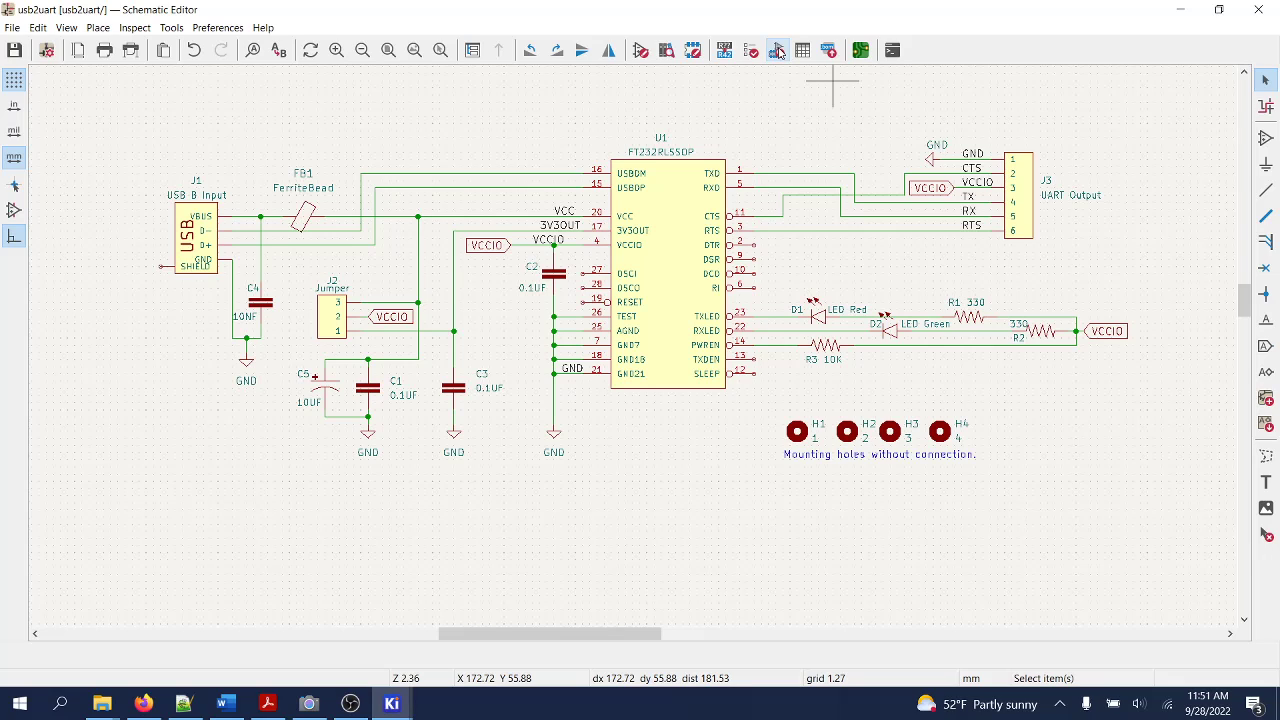
# Open Assign Footprints, convert the legacy footprint entries to the new format, and dismiss the error list
pyautogui.click(779, 51)
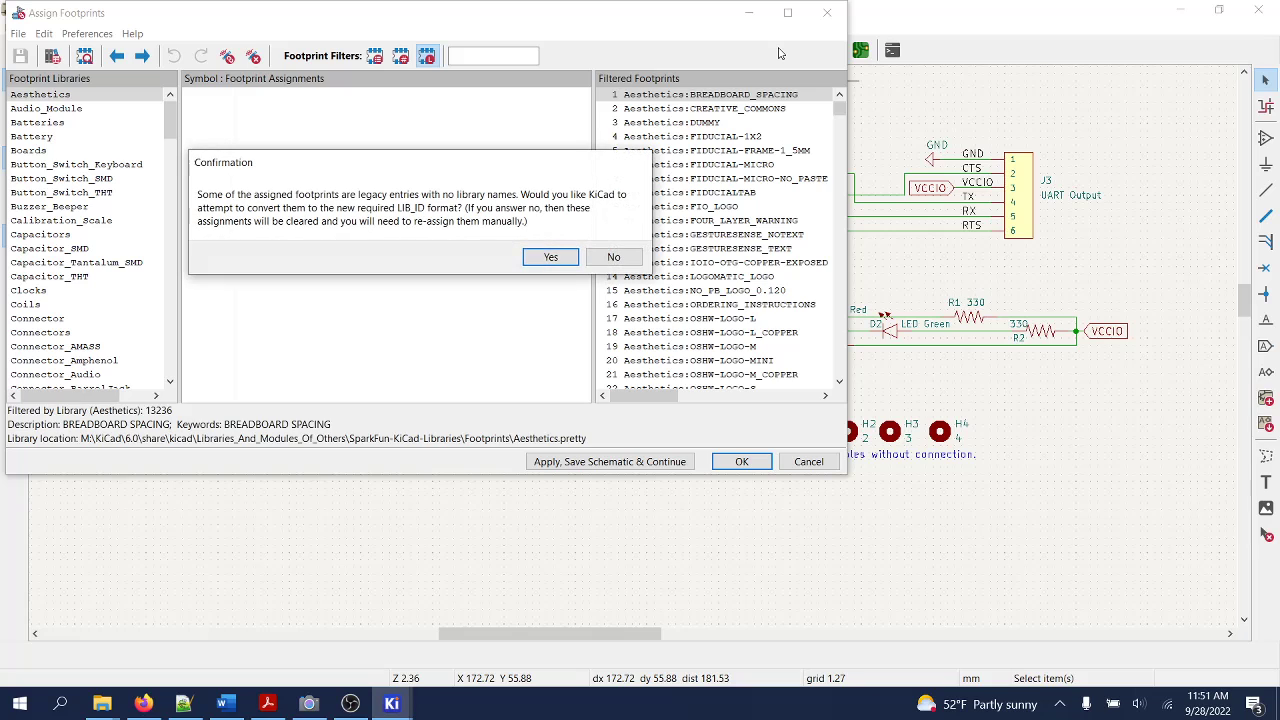
pyautogui.click(563, 259)
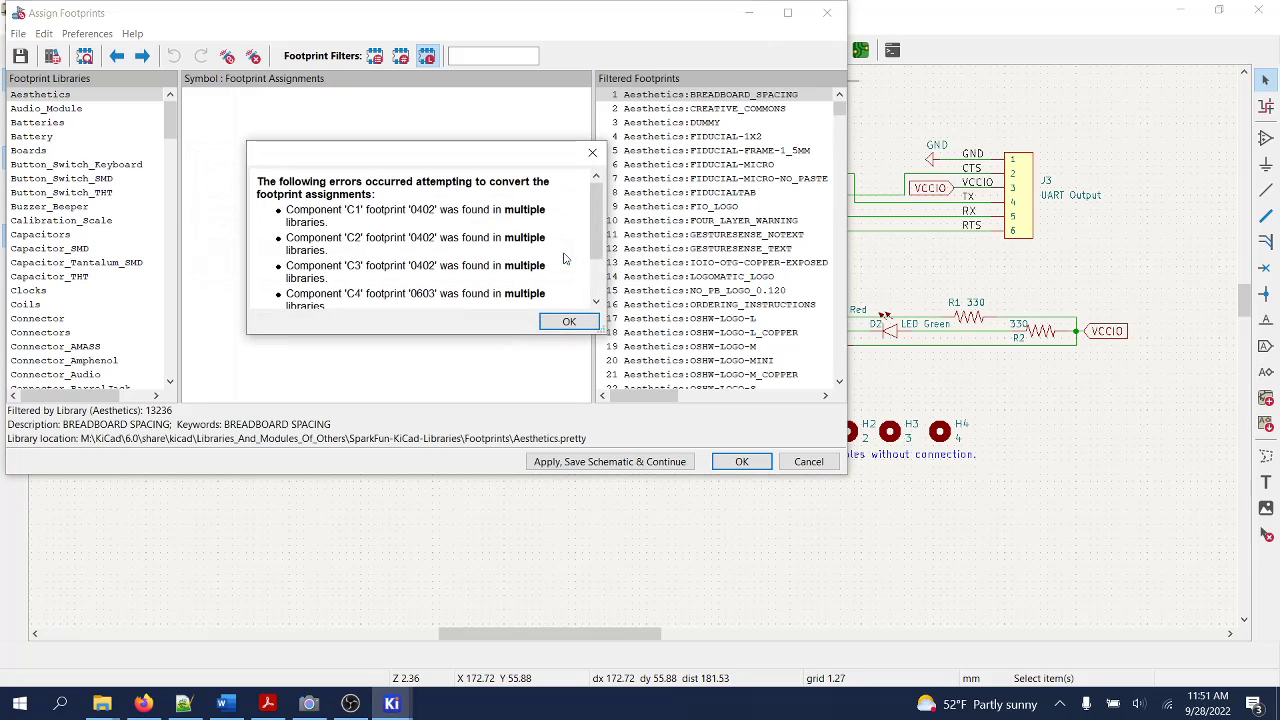
pyautogui.click(576, 328)
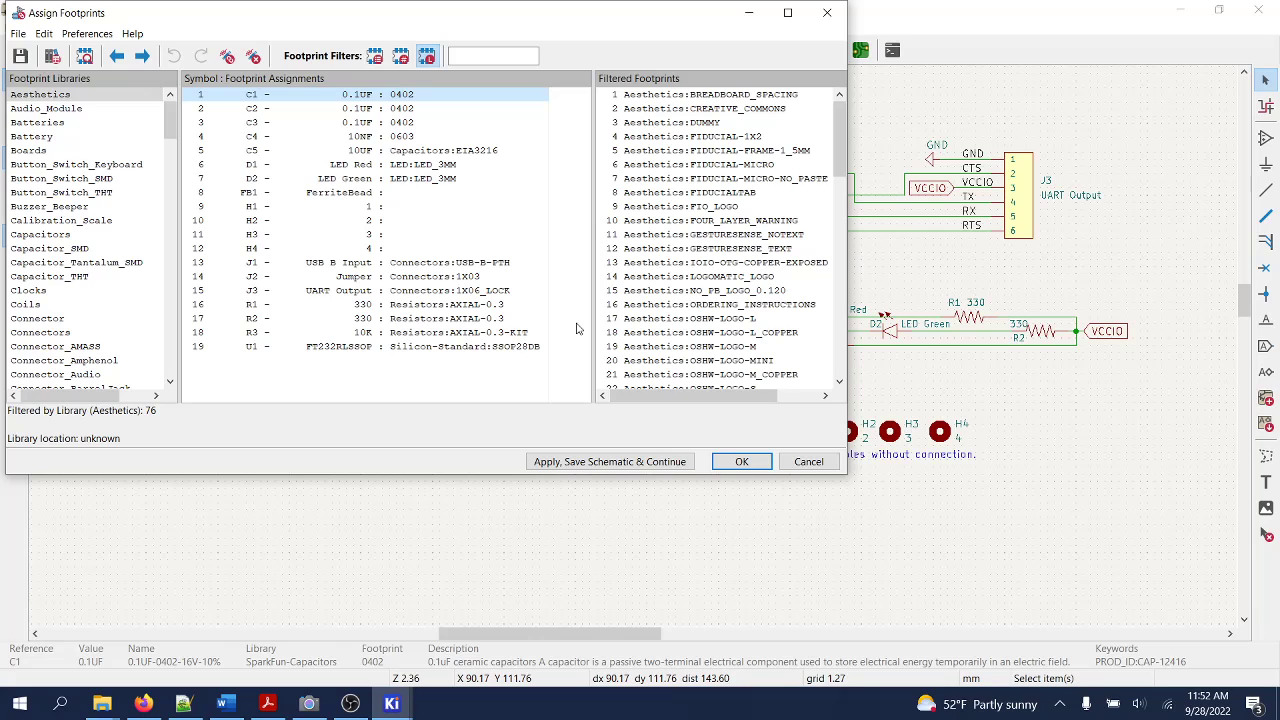
# Select U1 (FT232RLSSOP) in the assignment list to check its SSOP28DB footprint
pyautogui.click(322, 348)
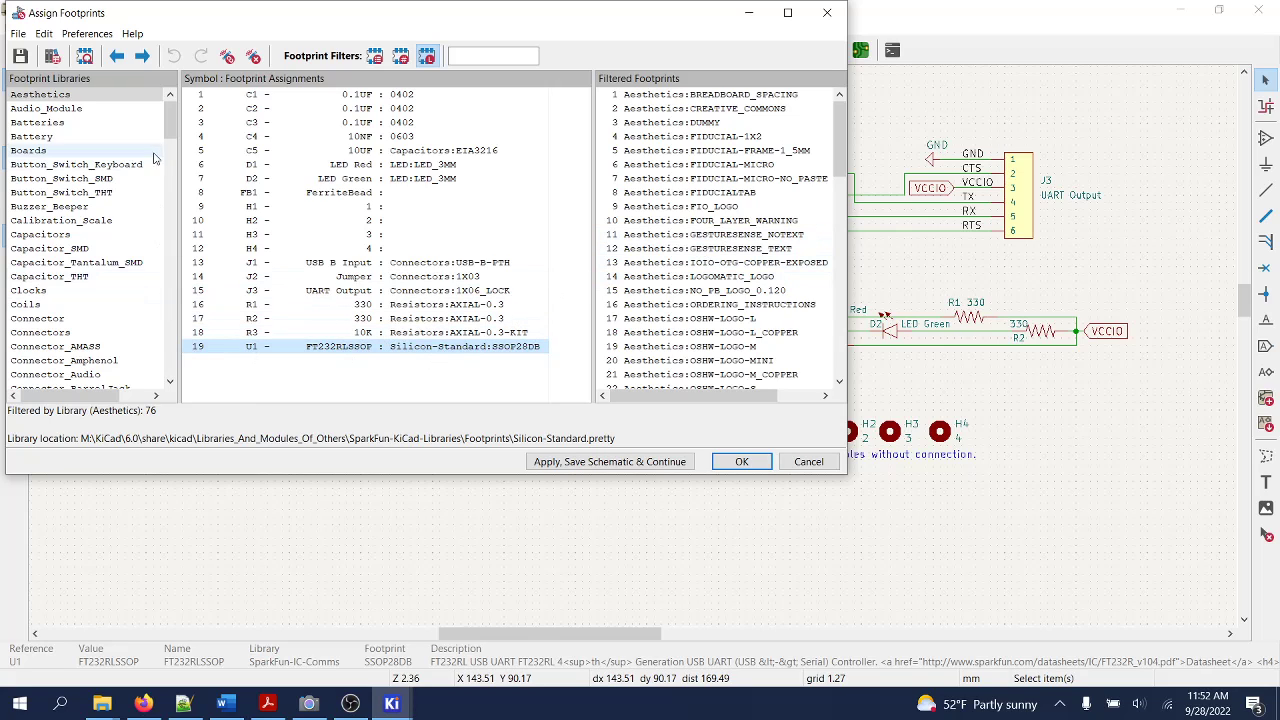
# Pick SSOP28DB from the Silicon-Standard library and view it in the footprint viewer
pyautogui.moveTo(170, 125); pyautogui.dragTo(176, 336)
pyautogui.click(110, 319)
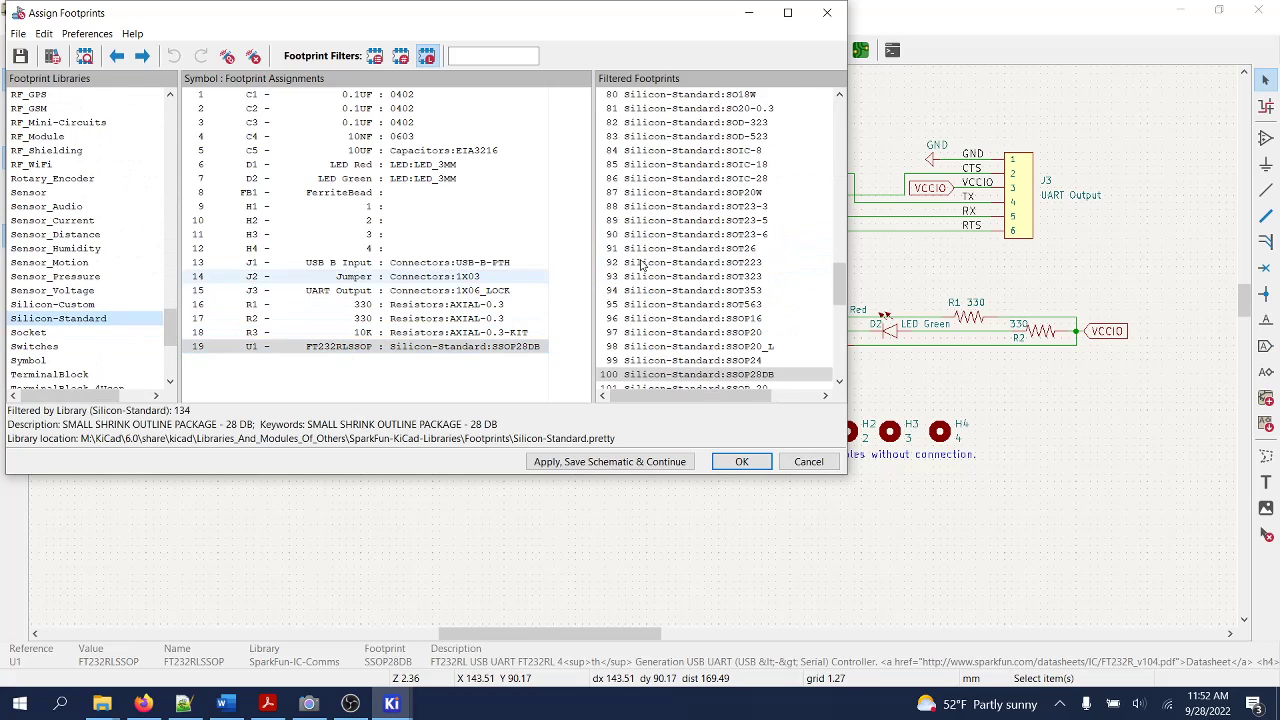
pyautogui.scroll(-1, 700, 290)
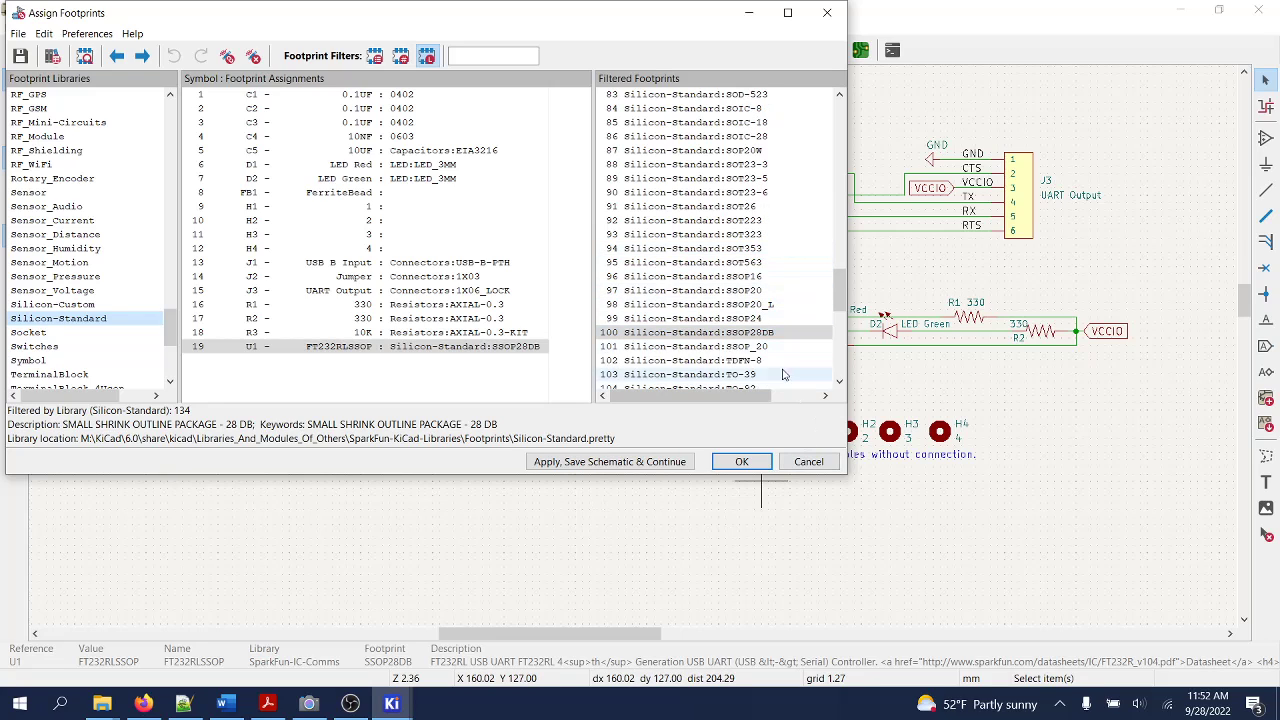
pyautogui.click(716, 336)
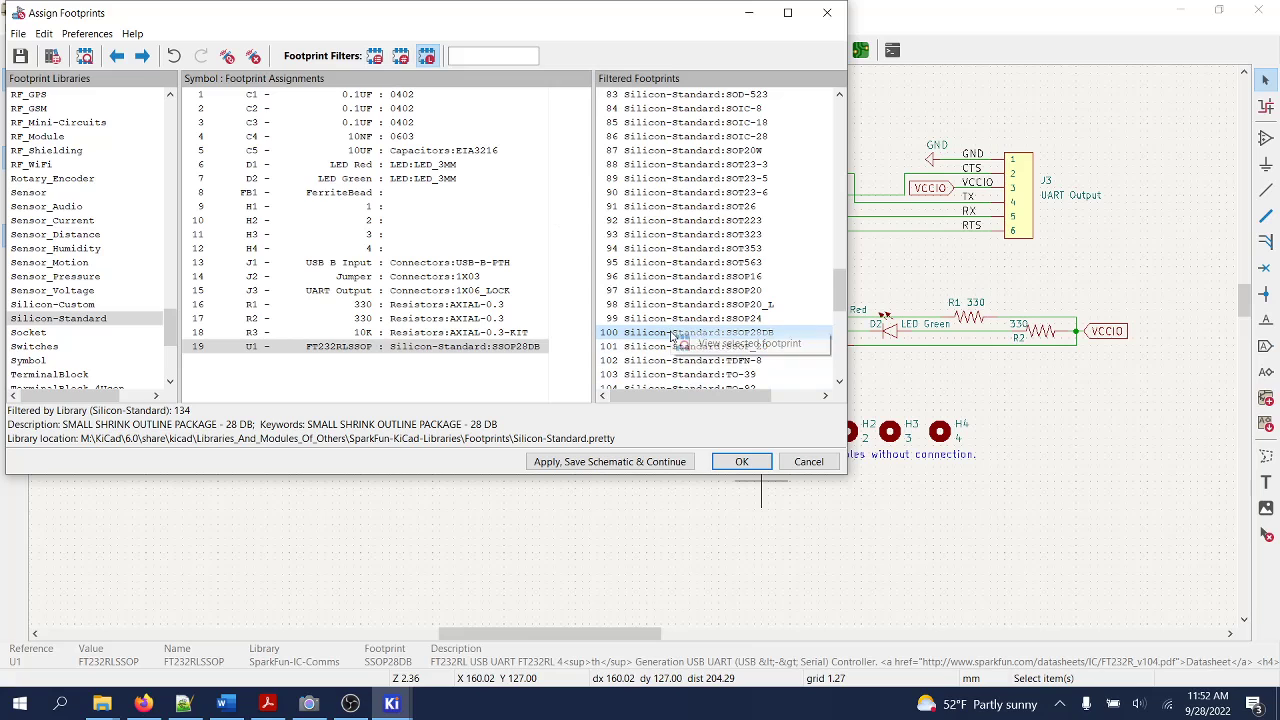
pyautogui.click(722, 343)
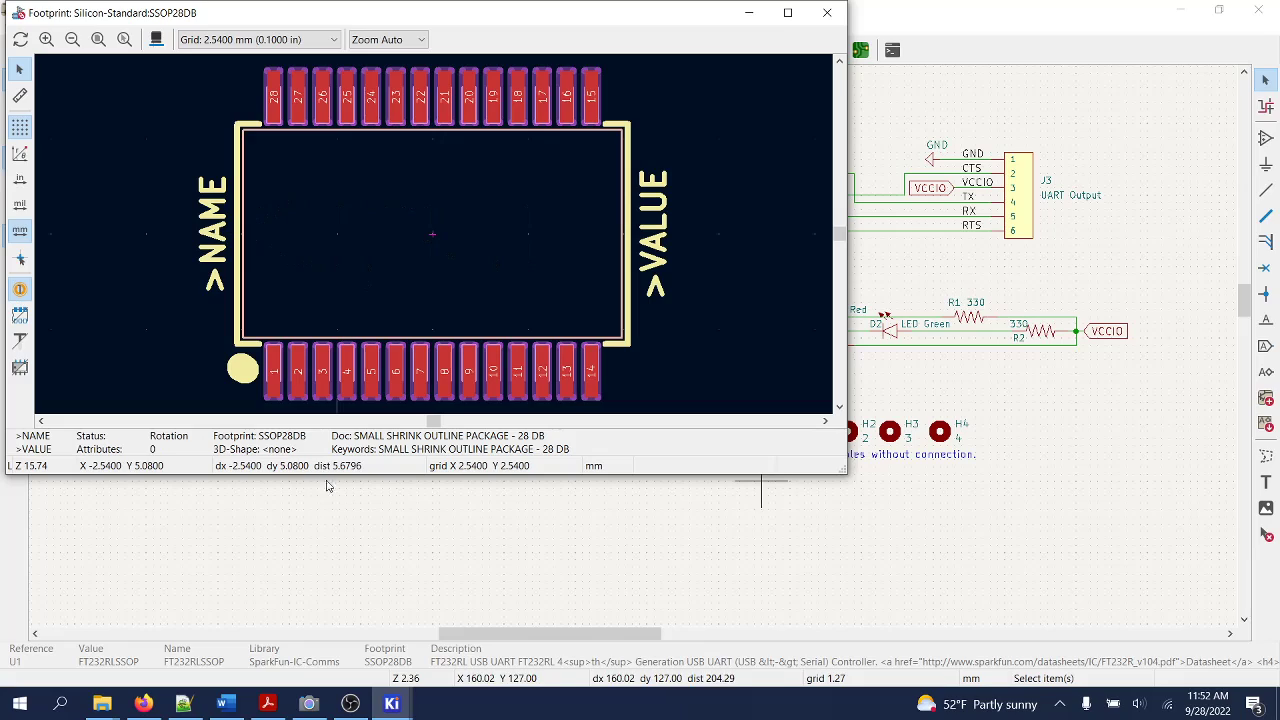
# Switch to the Mouser FT232RL-TUBE product page in Firefox
pyautogui.click(146, 704)
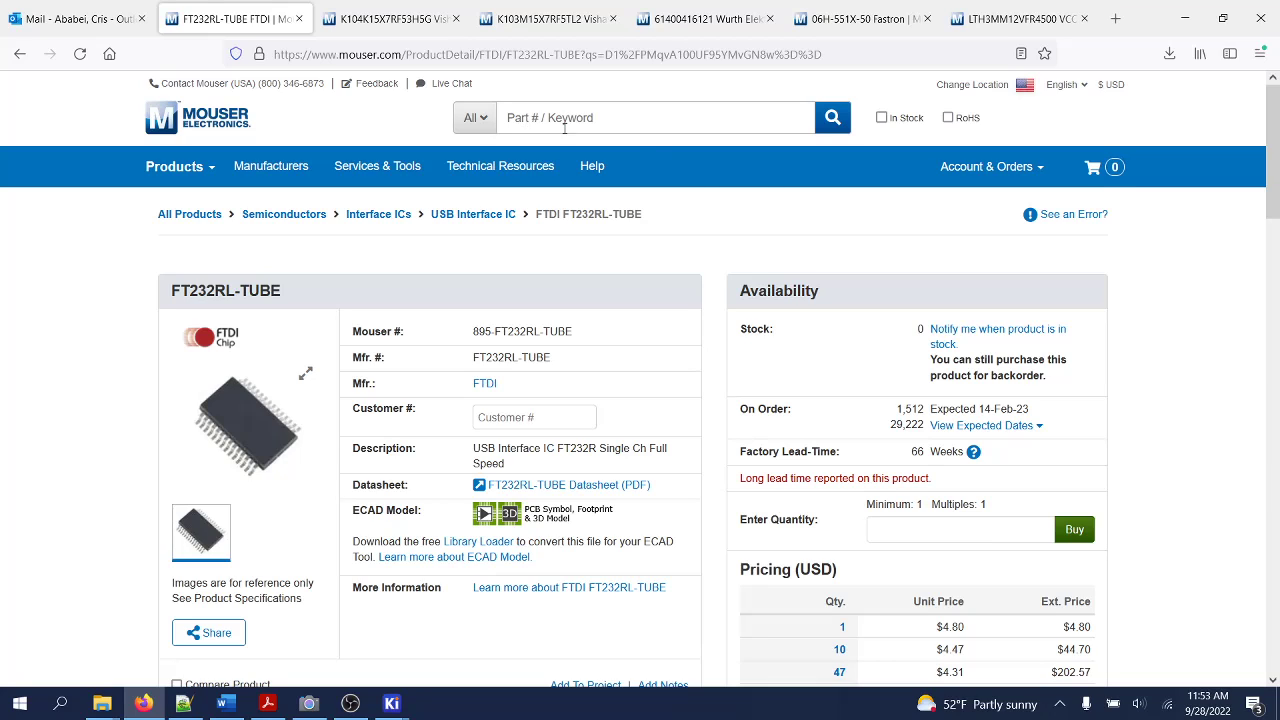
pyautogui.click(519, 490)
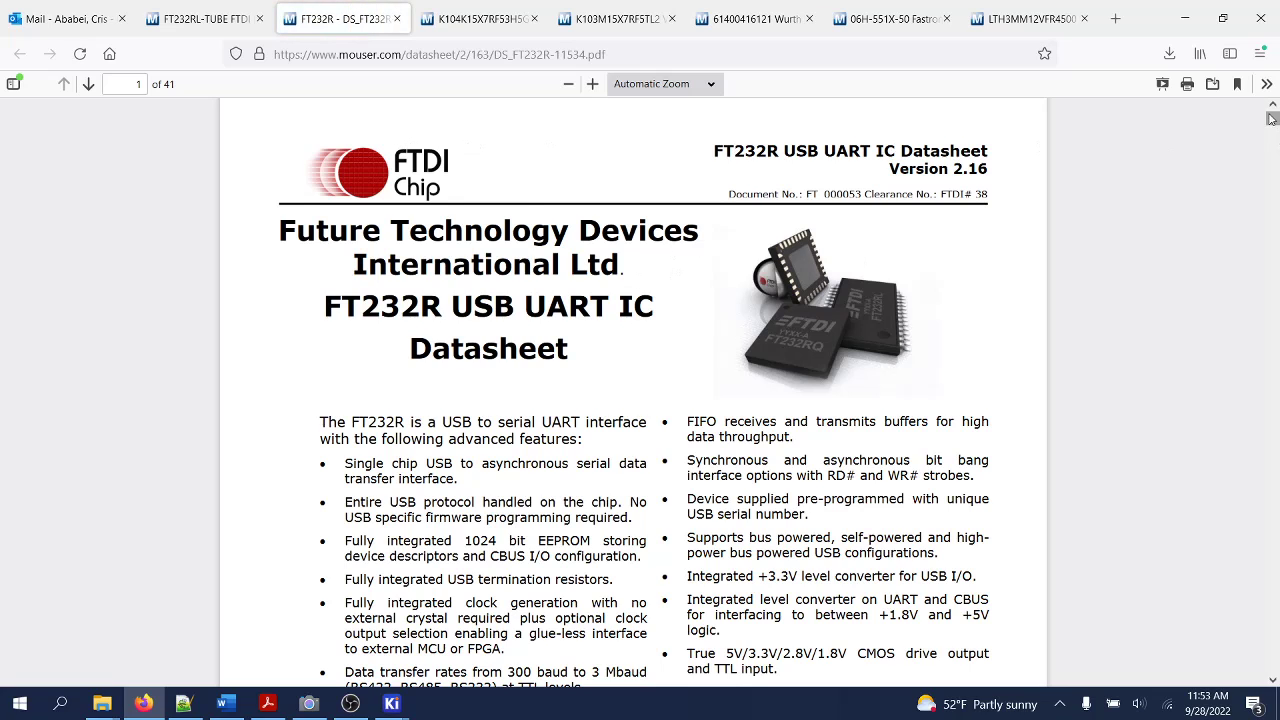
pyautogui.moveTo(1271, 118); pyautogui.dragTo(1273, 150)
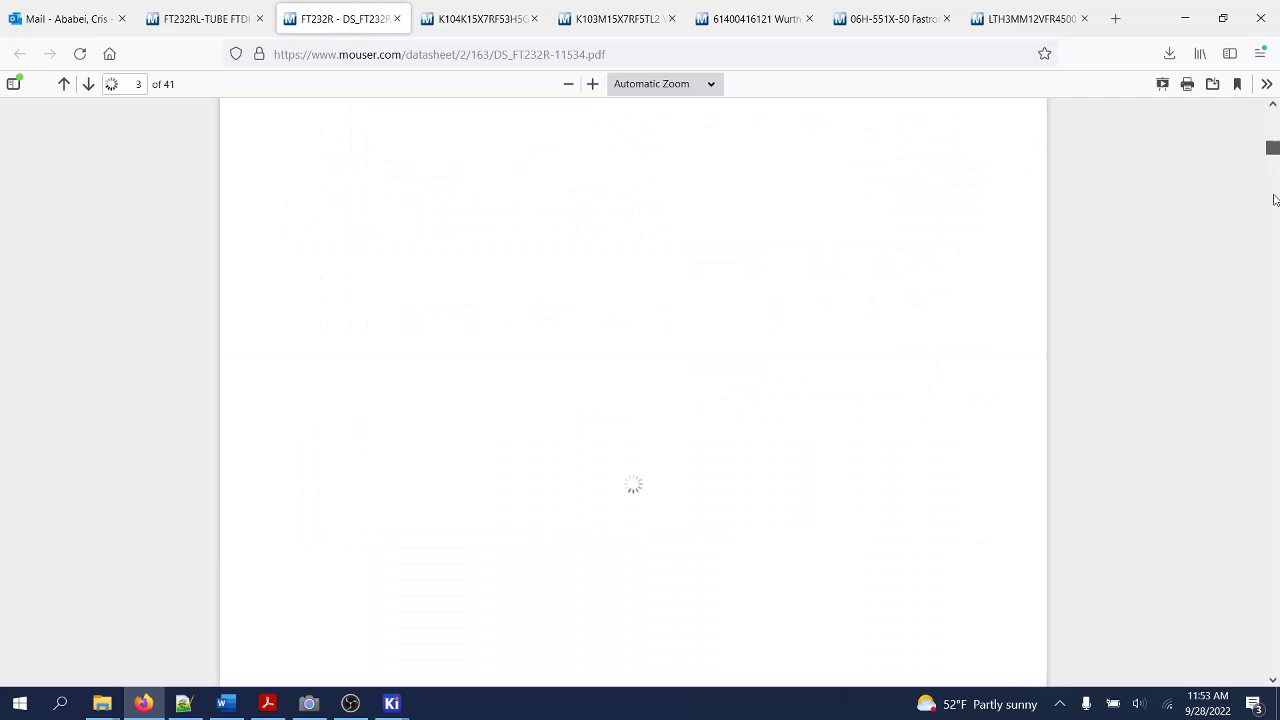
pyautogui.moveTo(1274, 200); pyautogui.dragTo(1273, 523)
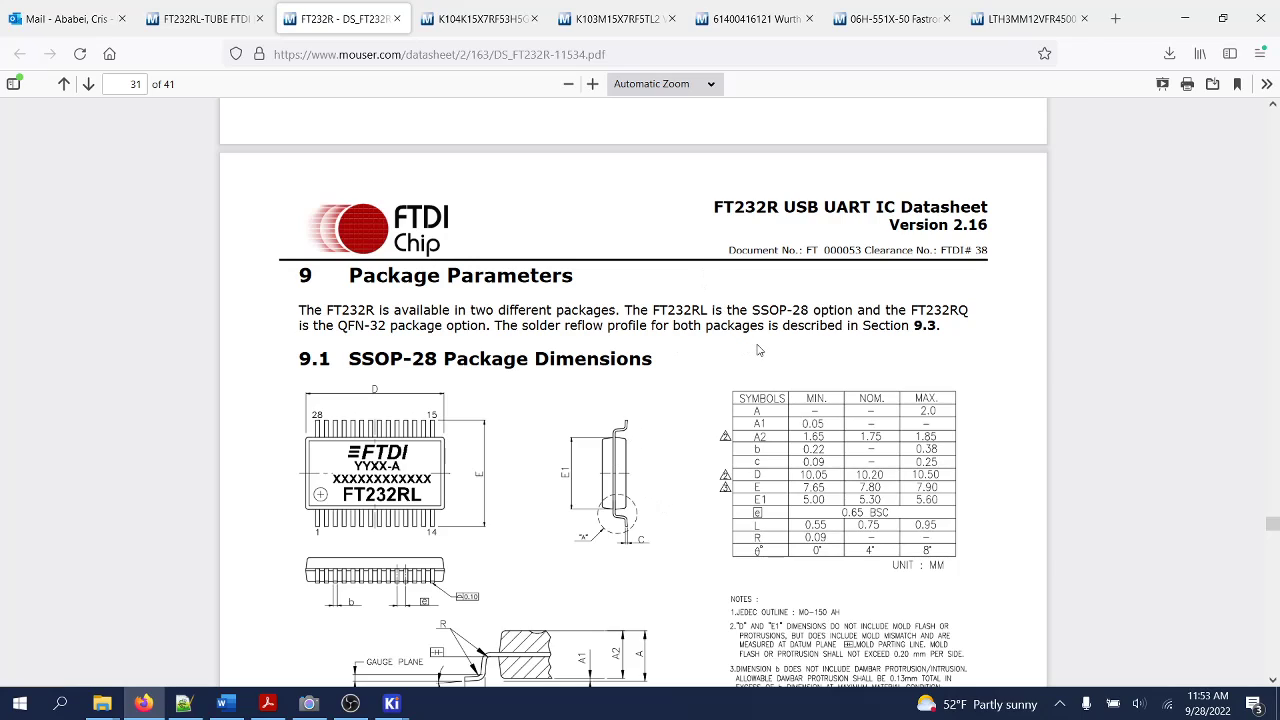
pyautogui.scroll(5, 966, 290)
pyautogui.scroll(10, 966, 297)
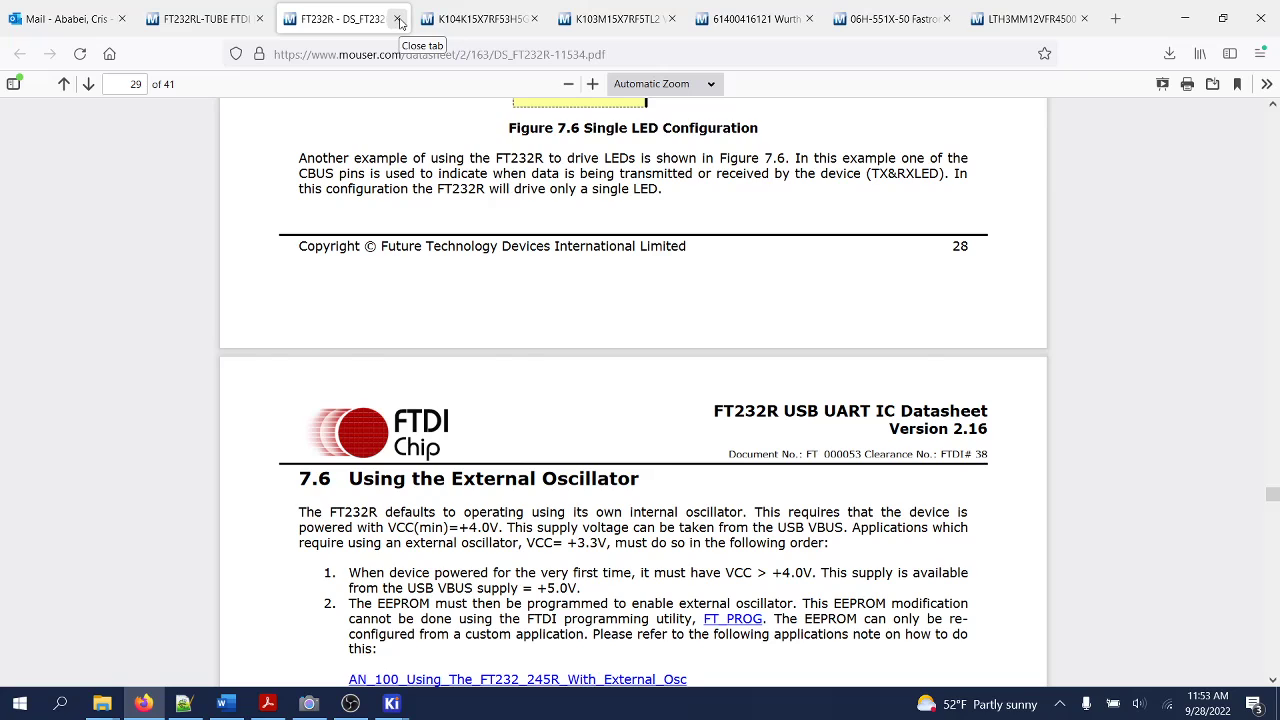
pyautogui.click(397, 19)
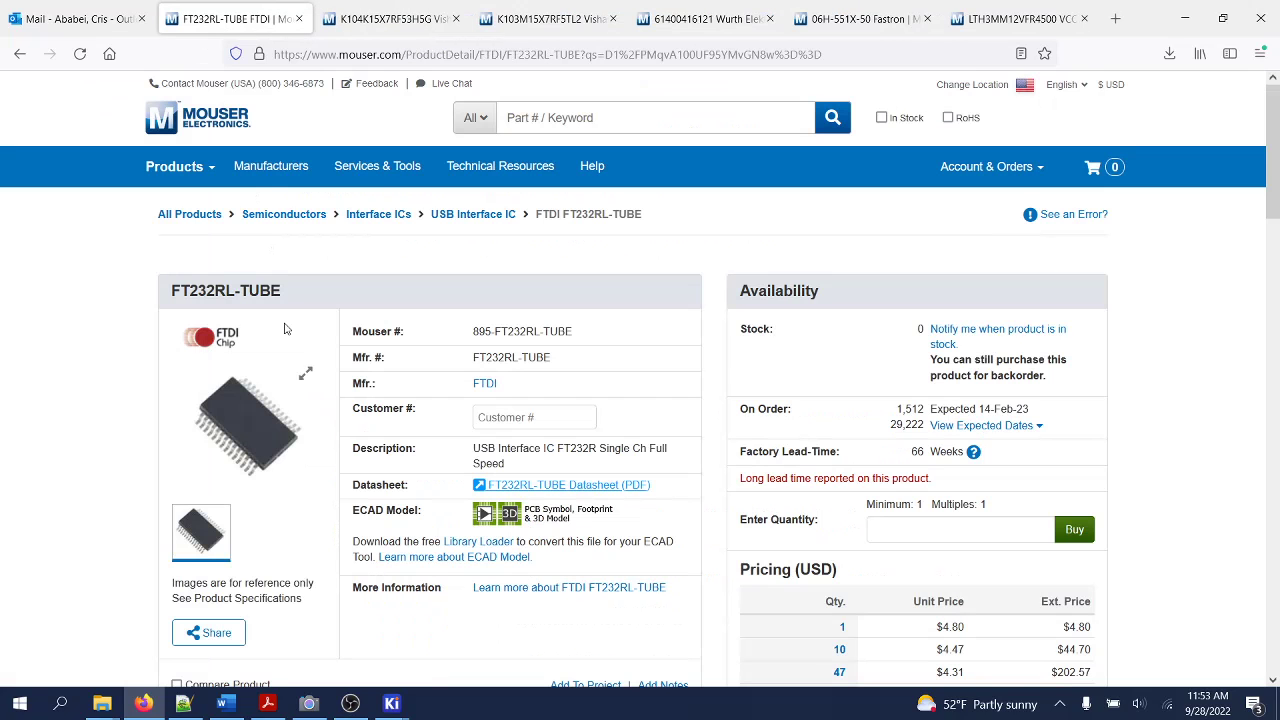
# Close the footprint viewer and return to the Assign Footprints window
pyautogui.moveTo(308, 703)
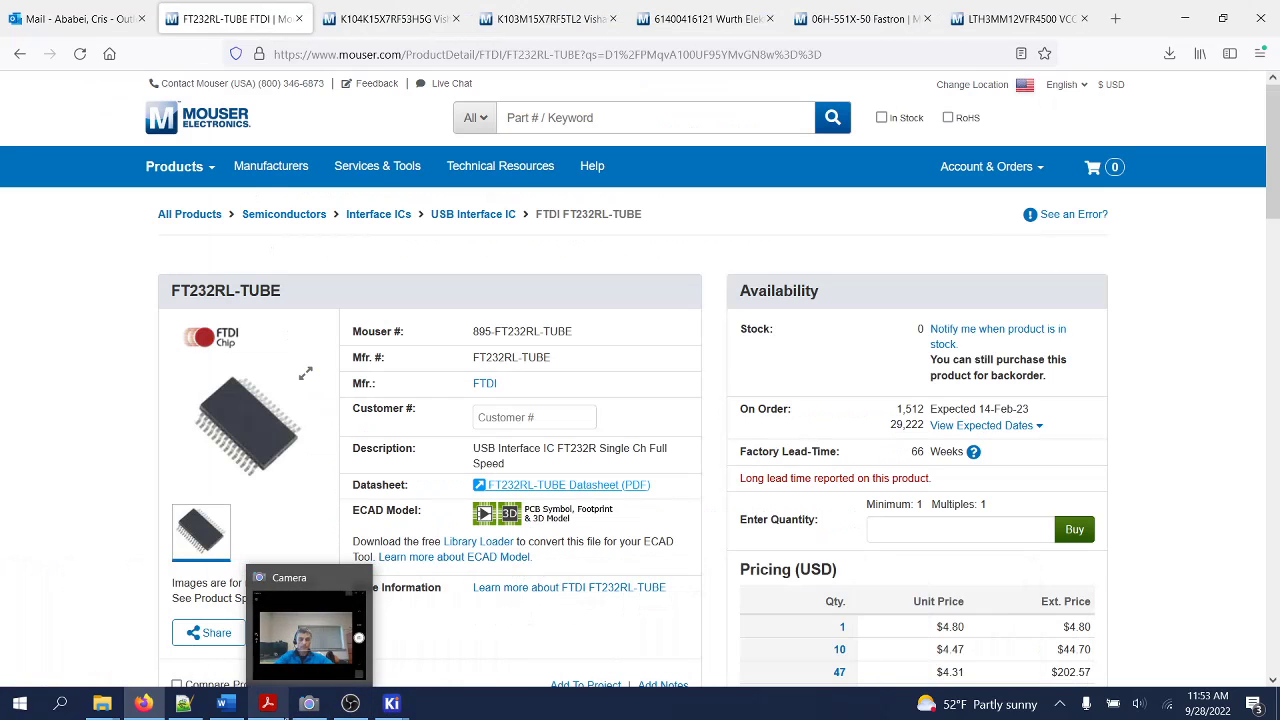
pyautogui.moveTo(391, 703)
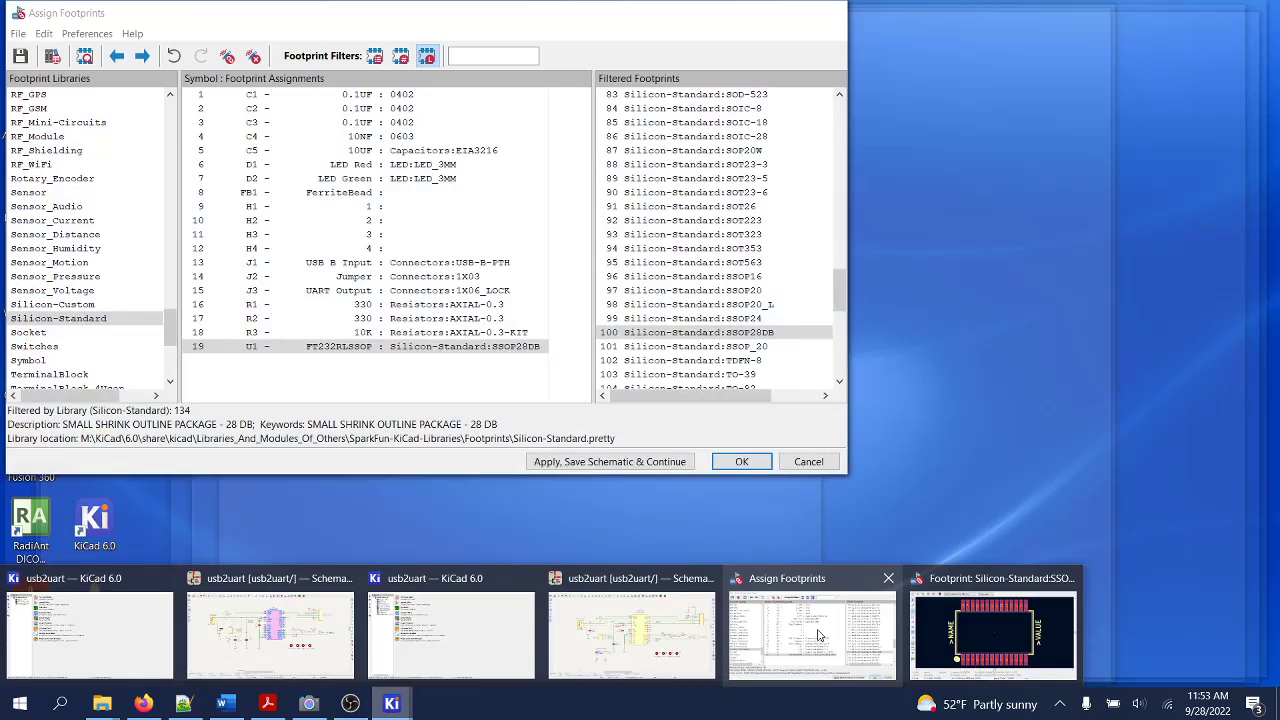
pyautogui.click(816, 632)
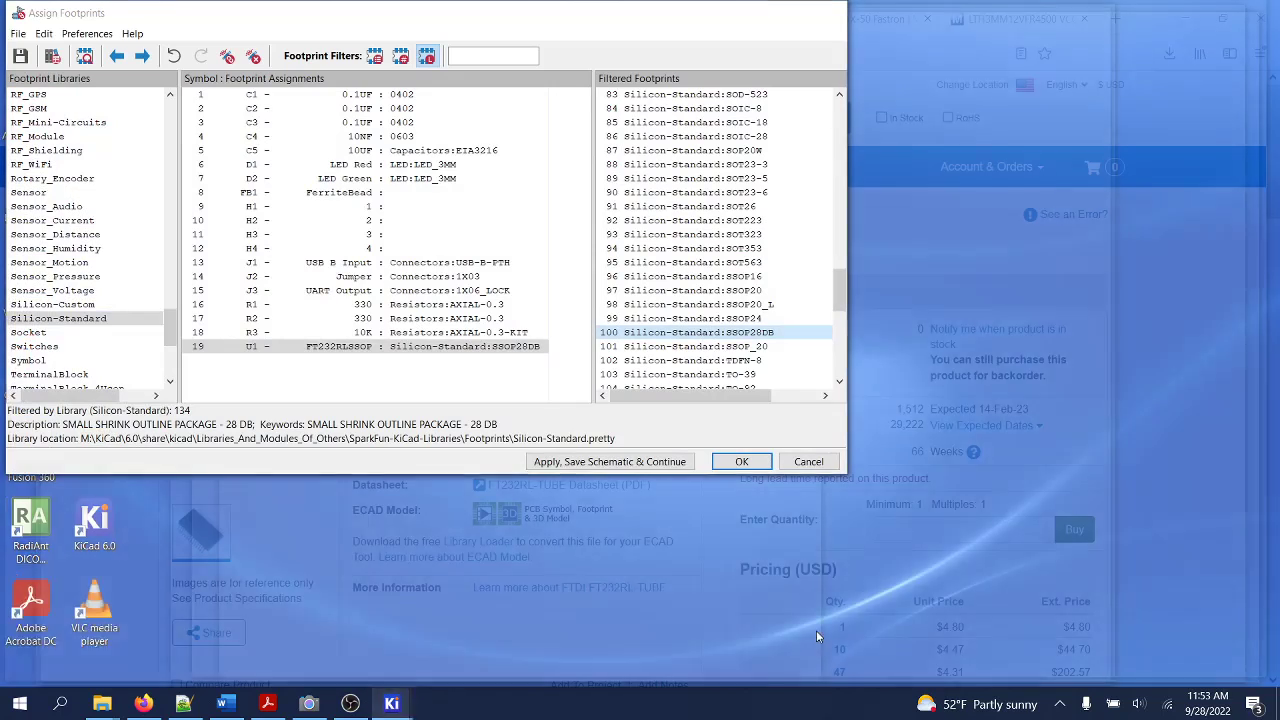
pyautogui.moveTo(391, 703)
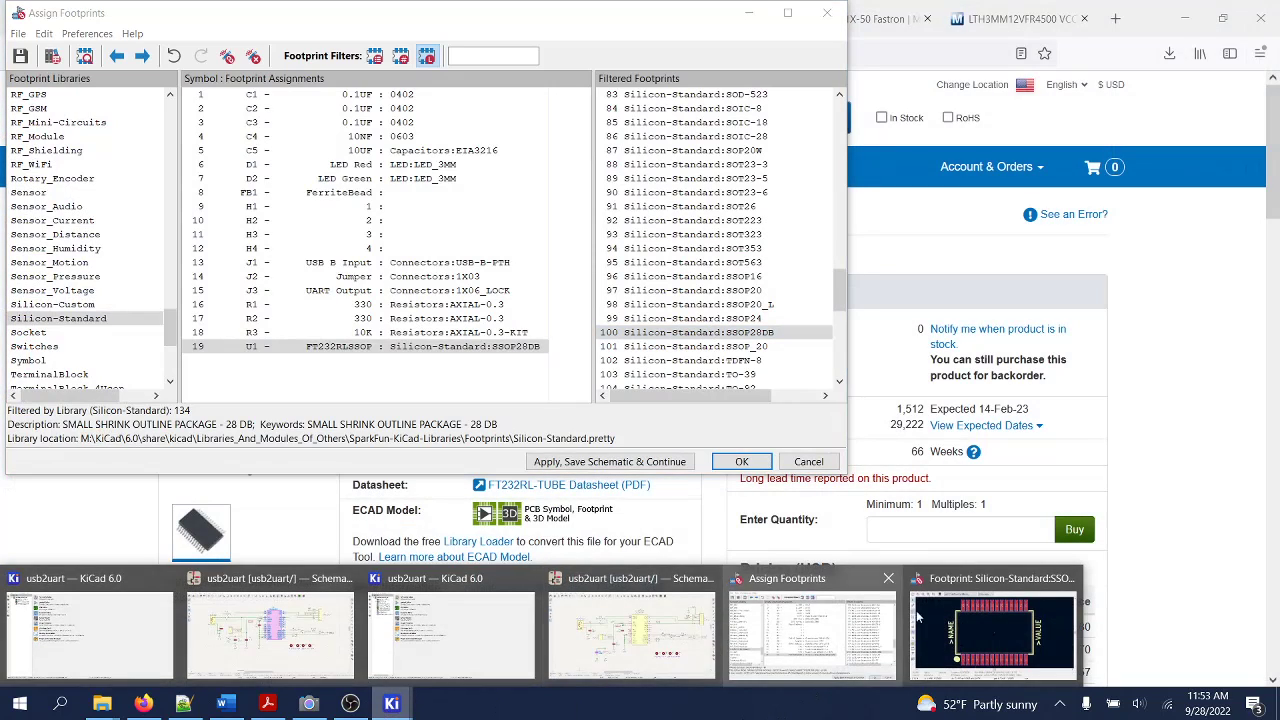
pyautogui.click(918, 618)
pyautogui.click(828, 14)
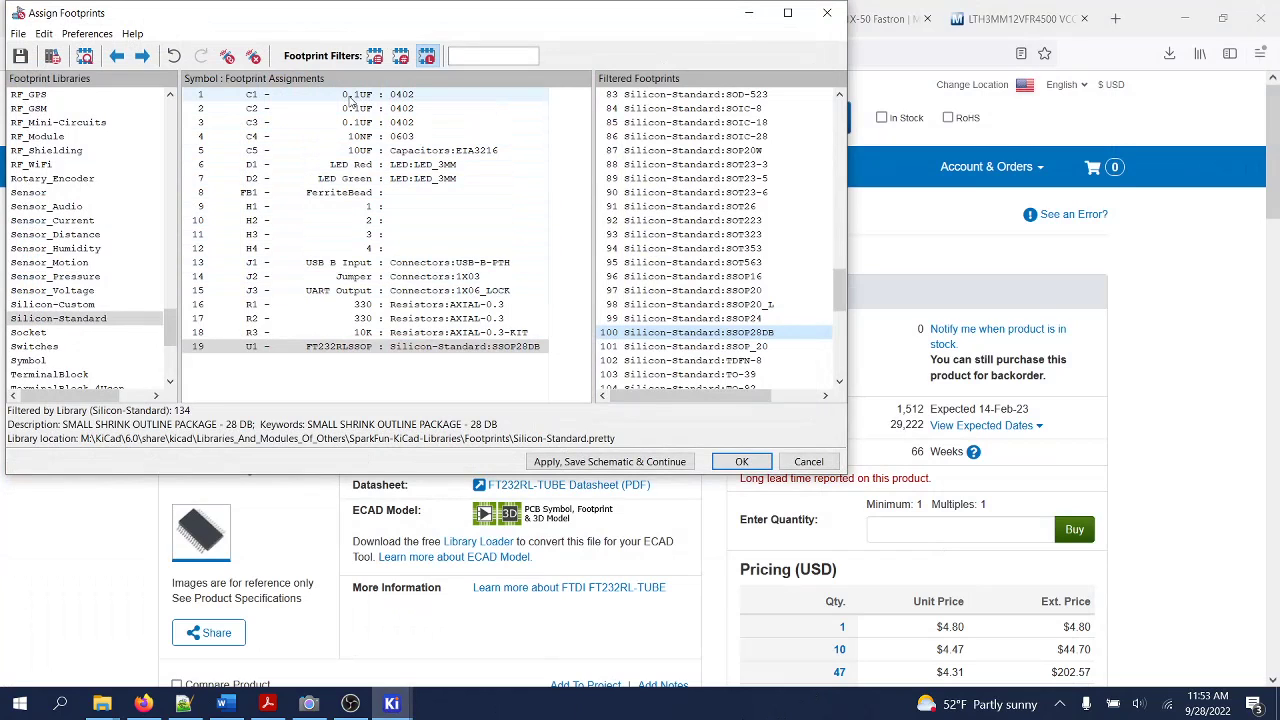
# Assign the Capacitors:CAP-PTH-5MM footprint to capacitor C1
pyautogui.click(272, 100)
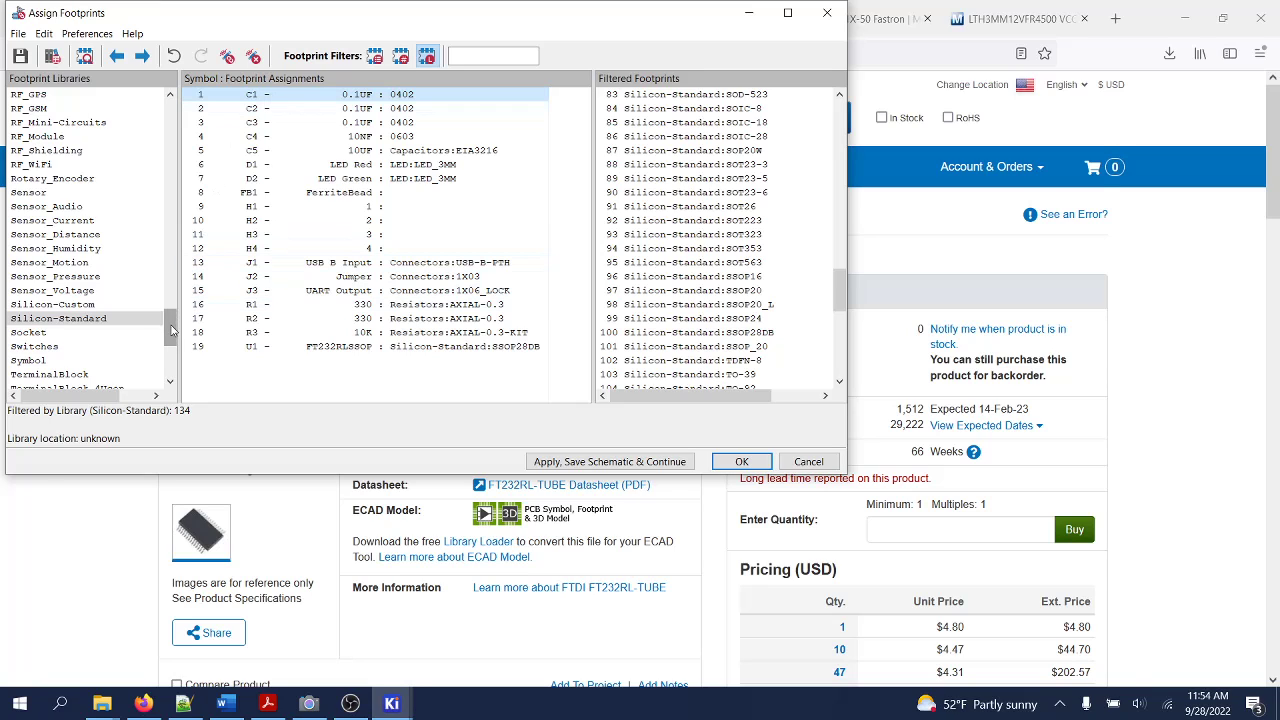
pyautogui.moveTo(171, 330); pyautogui.dragTo(188, 126)
pyautogui.click(80, 179)
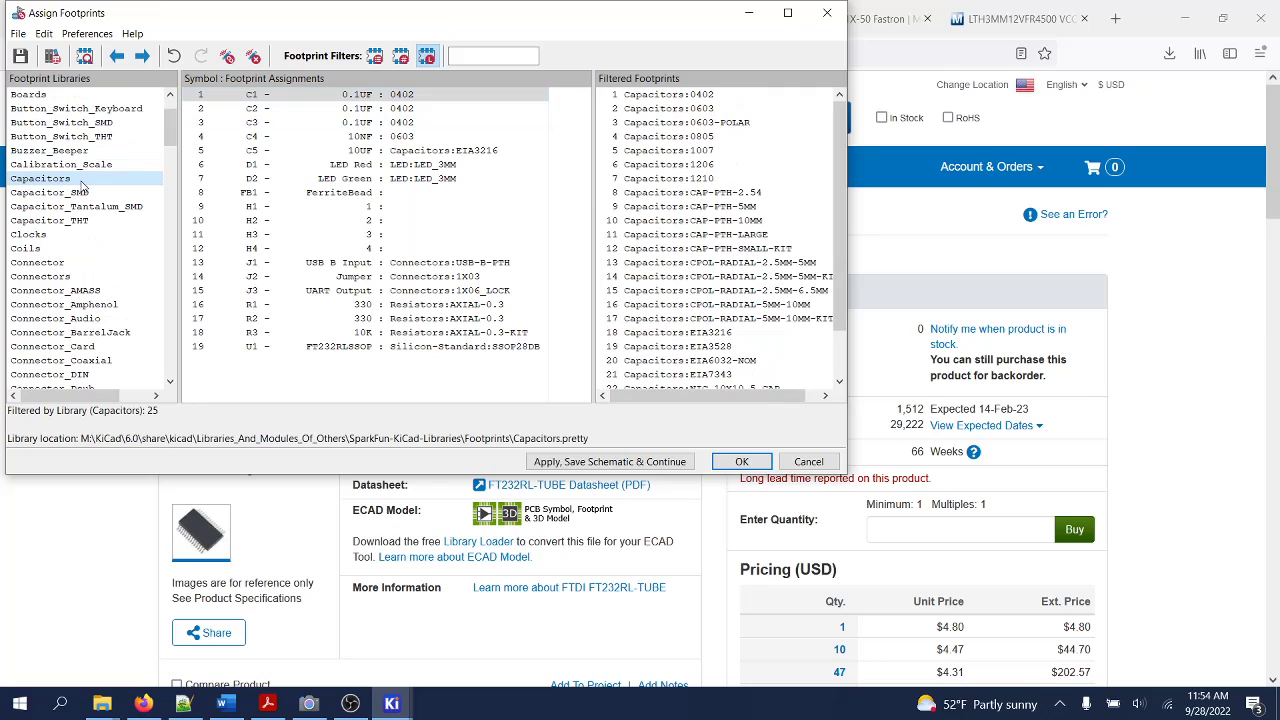
pyautogui.click(727, 210)
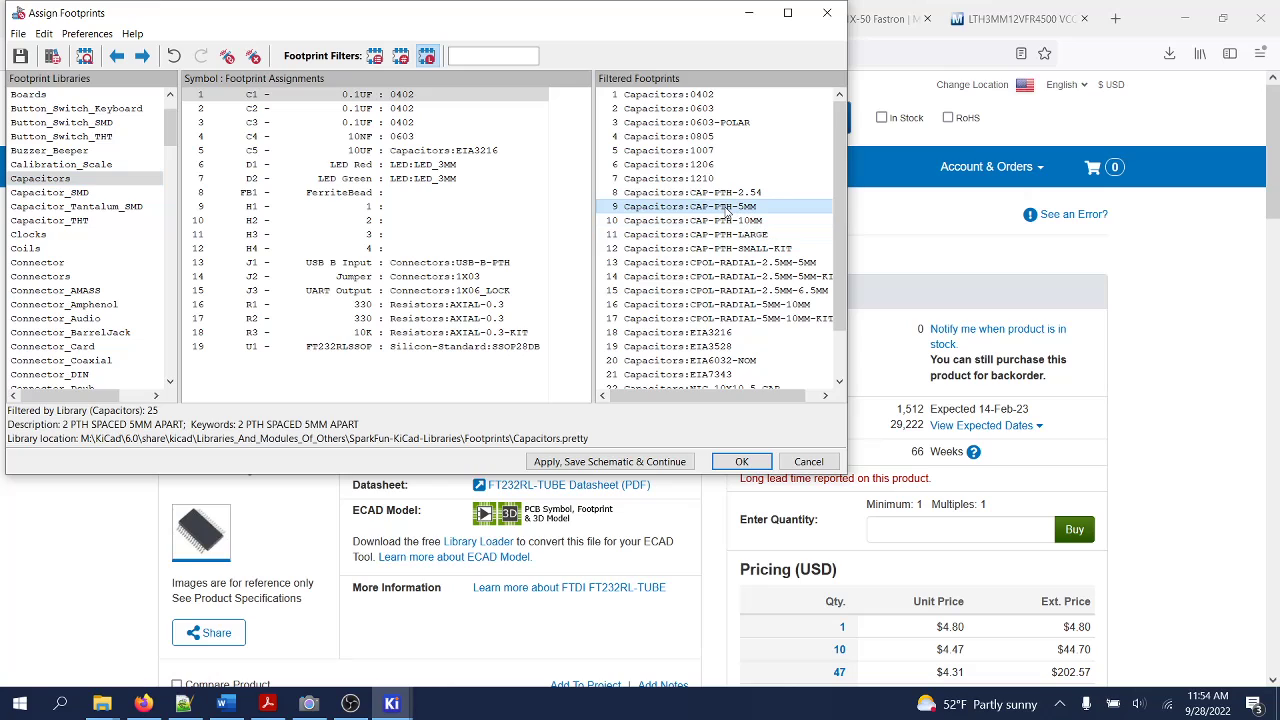
pyautogui.doubleClick(726, 207)
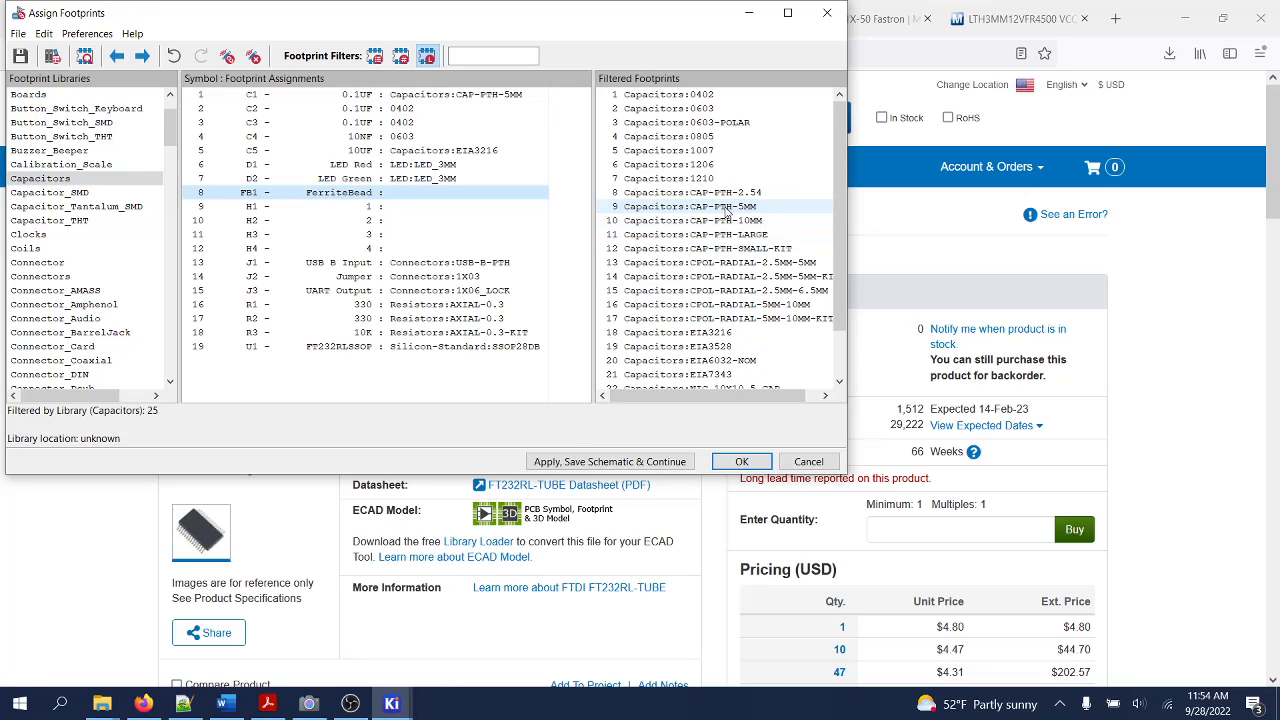
pyautogui.click(463, 98)
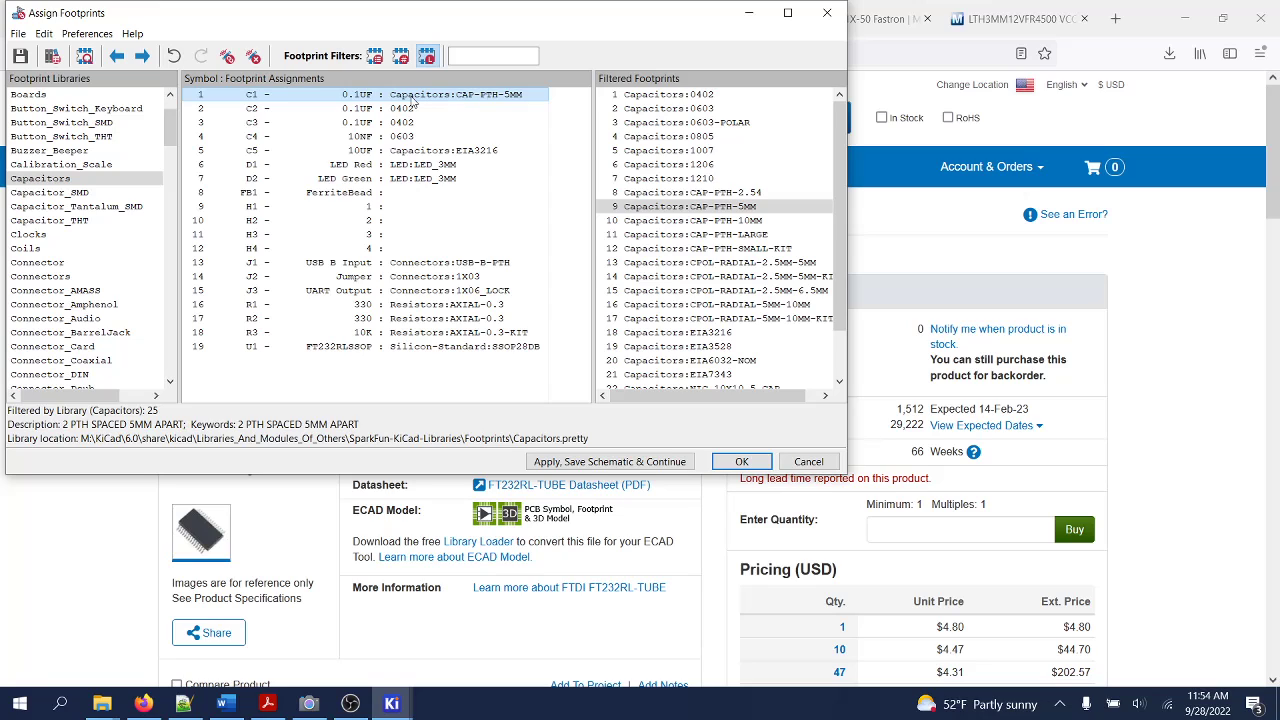
# Preview the CAP-PTH-5MM pads, then show the Mouser K104K15X7RF53H5G product page
pyautogui.rightClick(741, 209)
pyautogui.click(790, 221)
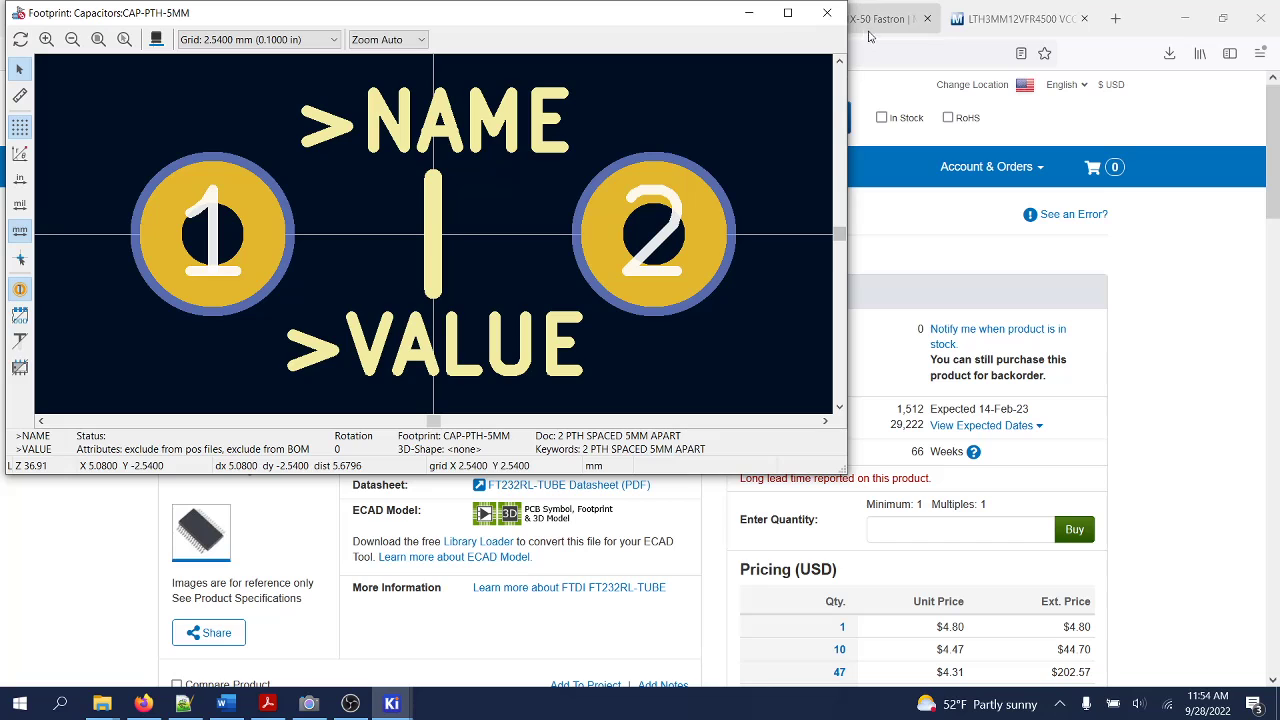
pyautogui.click(828, 13)
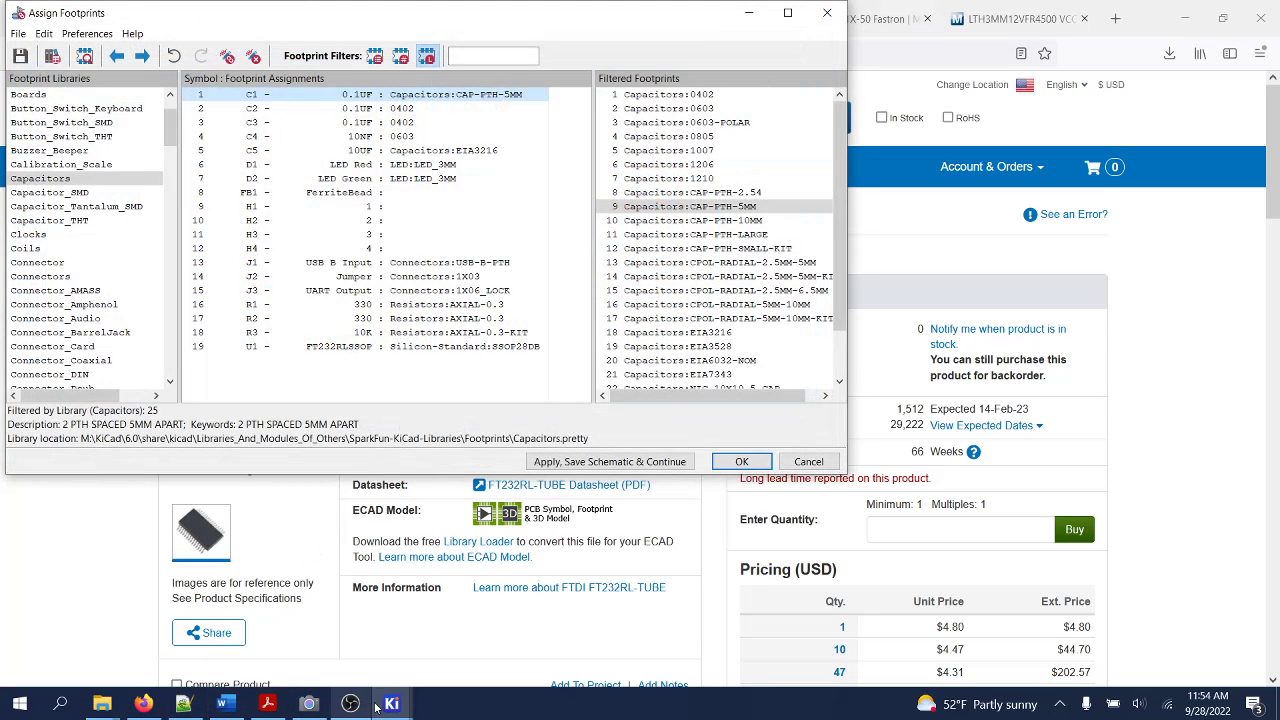
pyautogui.click(144, 704)
pyautogui.click(378, 19)
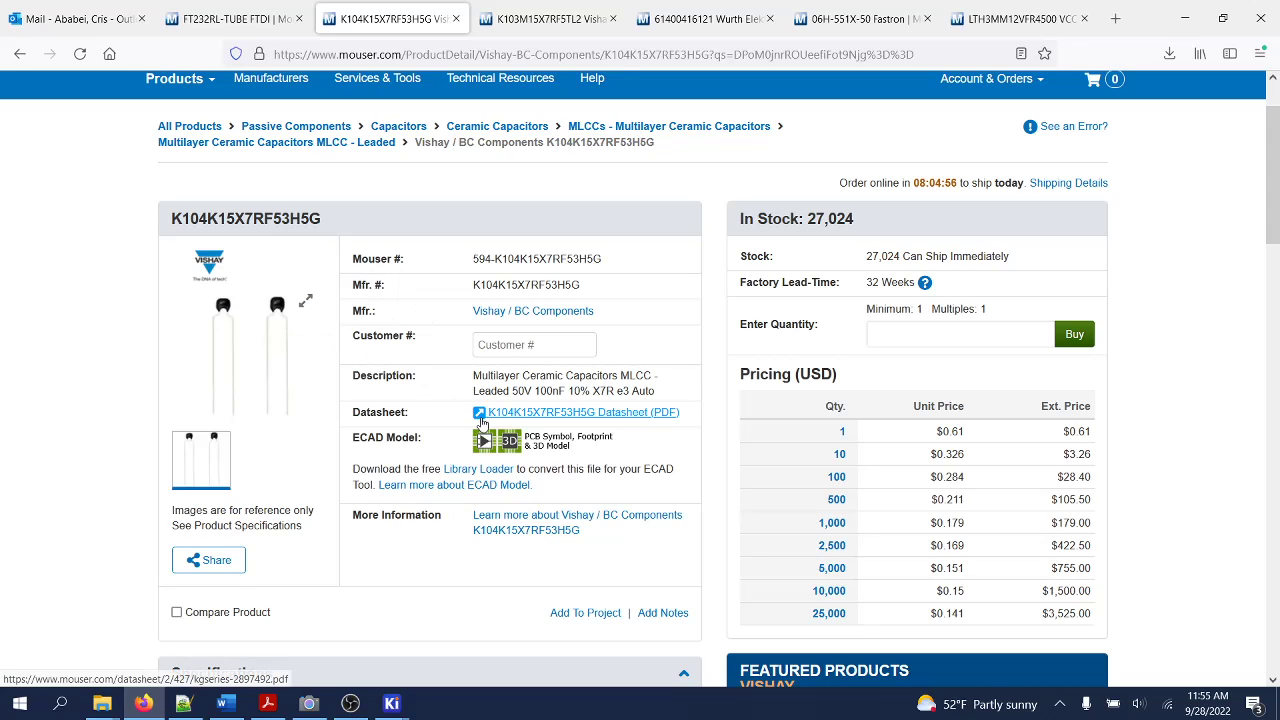
# Check the K104K15X7RF53H5G datasheet's 5.0 mm lead spacing, then close the datasheet tab
pyautogui.click(516, 418)
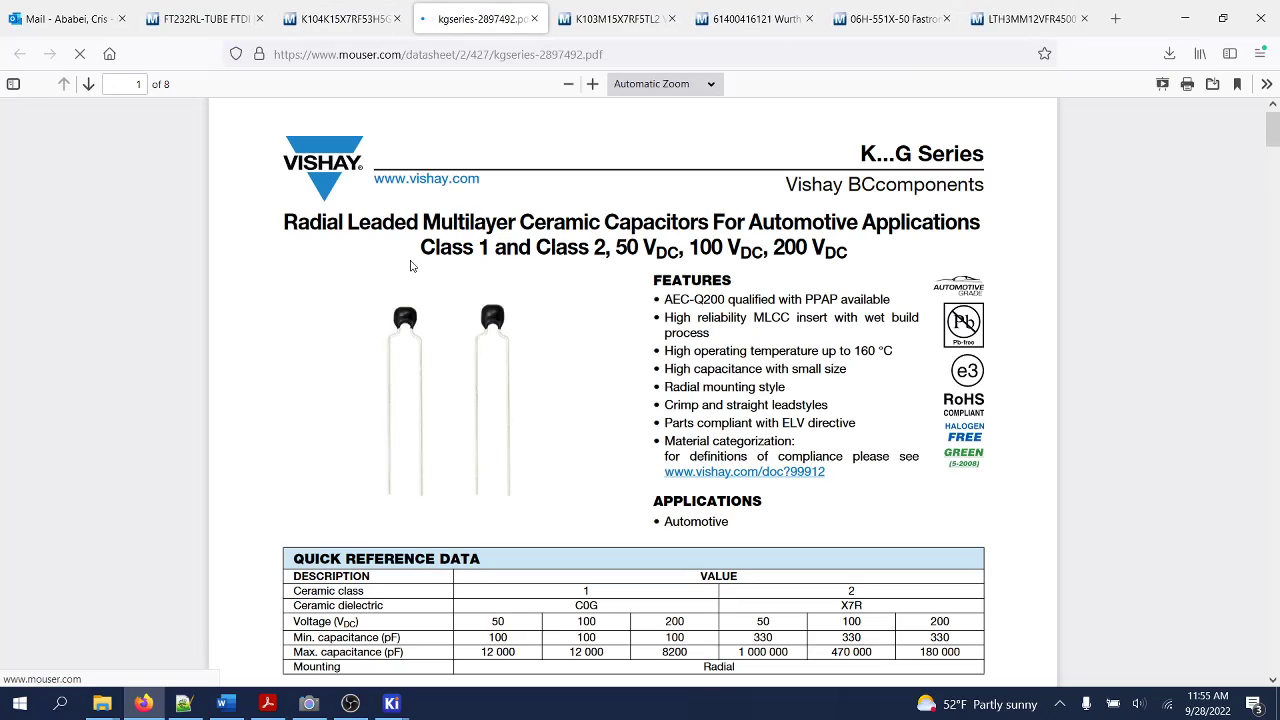
pyautogui.scroll(-3, 587, 385)
pyautogui.scroll(-10, 587, 385)
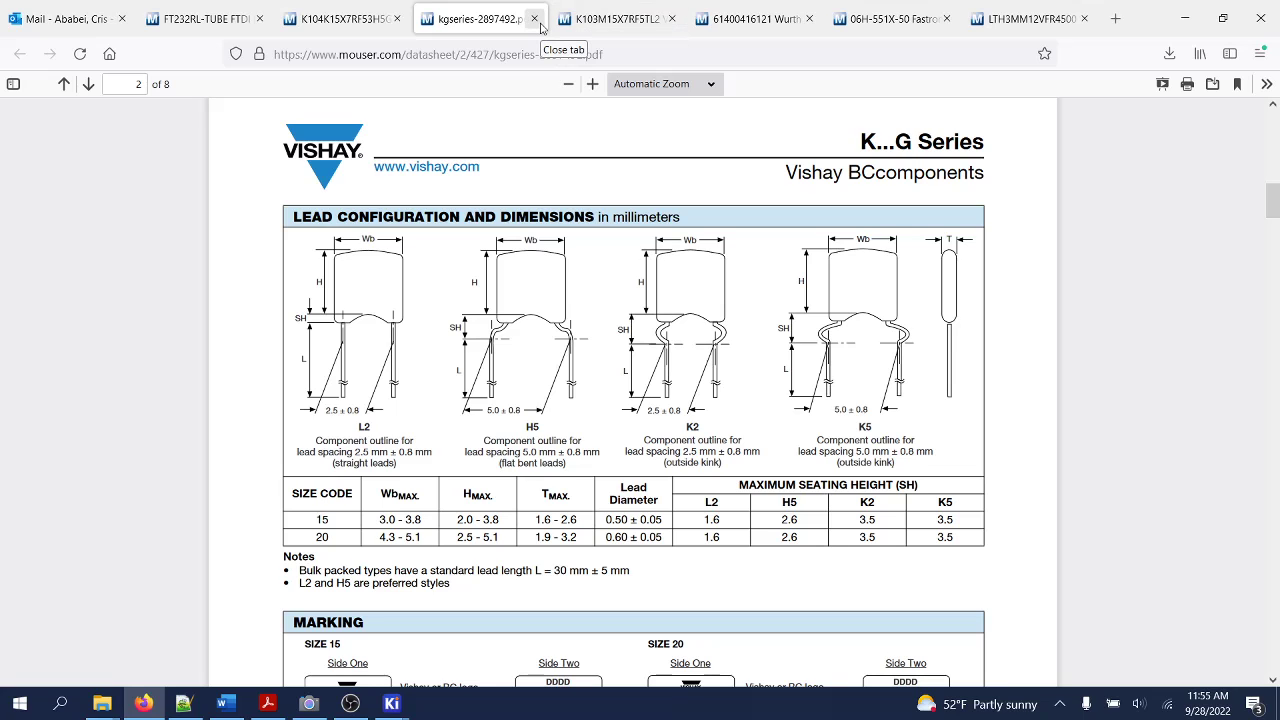
pyautogui.click(534, 19)
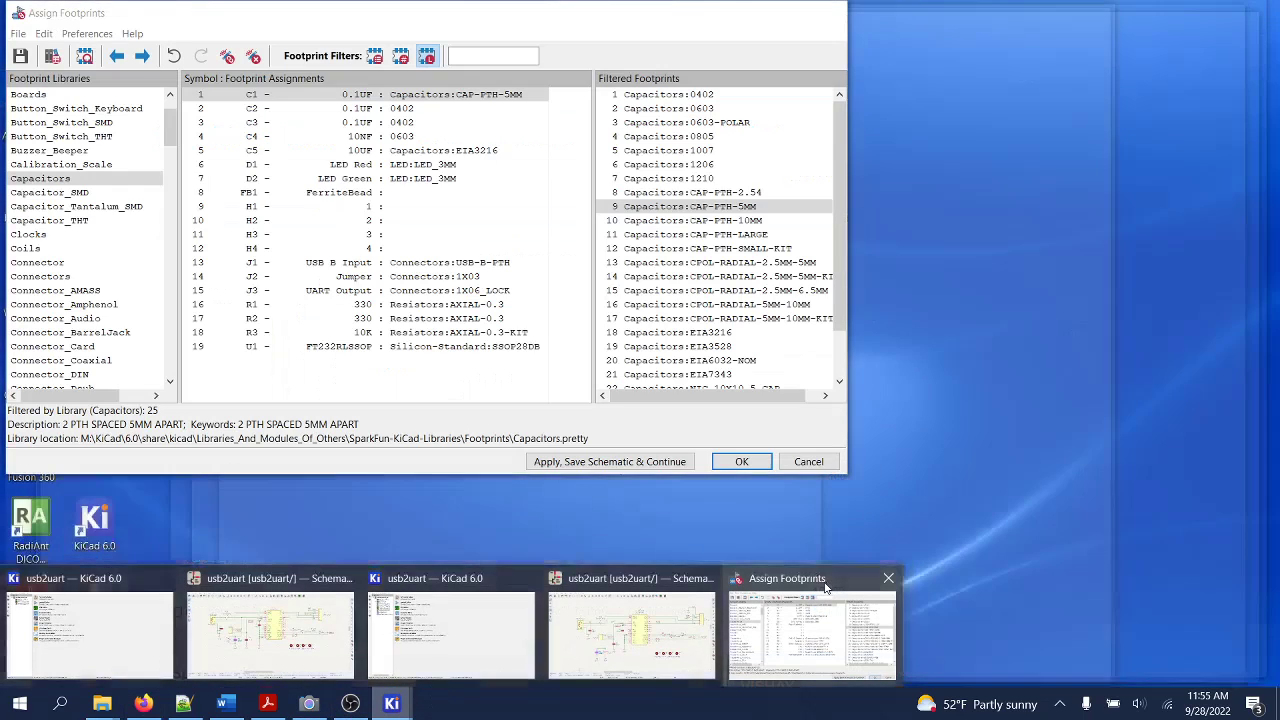
# Assign footprints to C2 and the remaining symbols, then accept all assignments with OK
pyautogui.click(805, 620)
pyautogui.keyDown('shift'); pyautogui.click(412, 109); pyautogui.keyUp('shift')
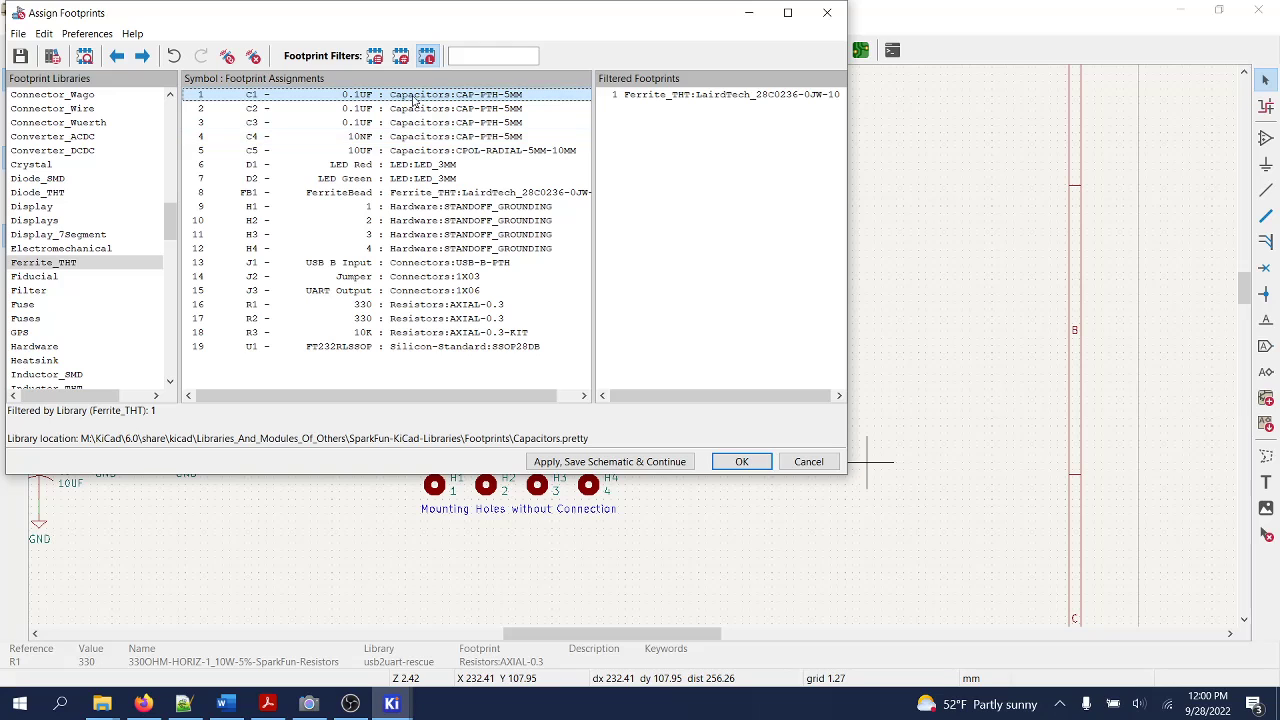
pyautogui.click(753, 461)
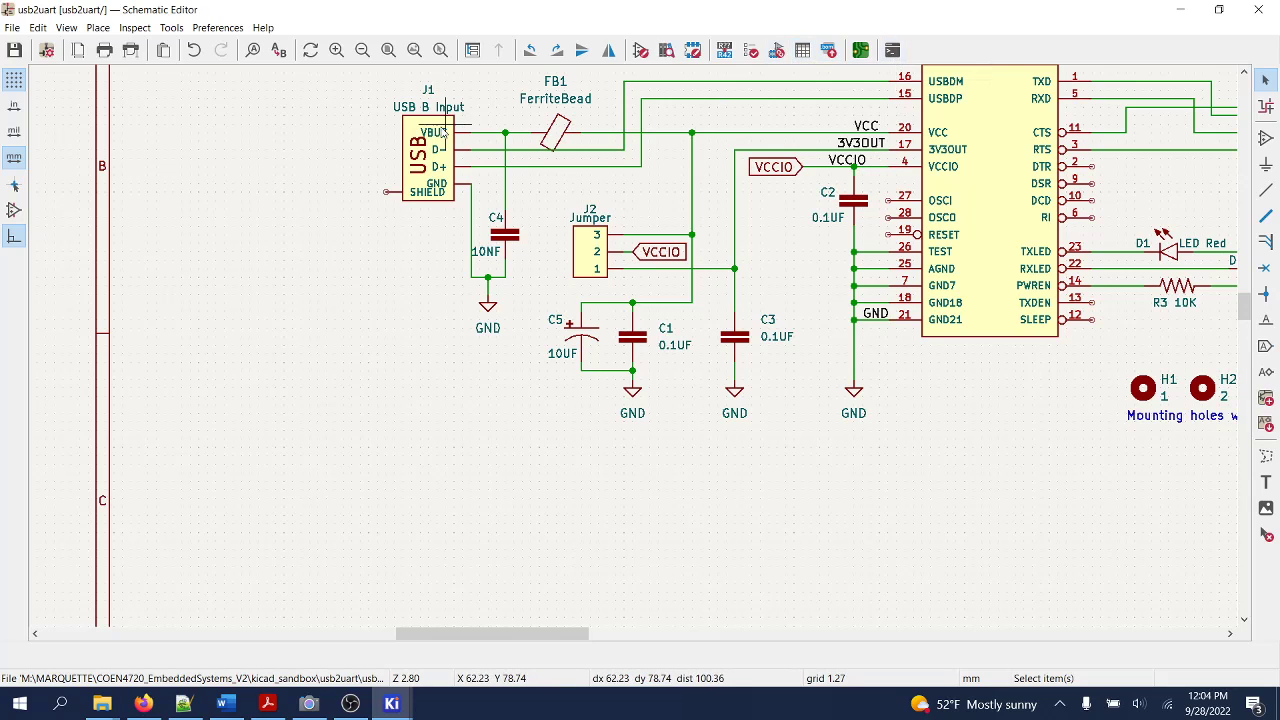
# Export the KiCad-format netlist as usb2uart.net into the usb2uart project folder
pyautogui.click(12, 28)
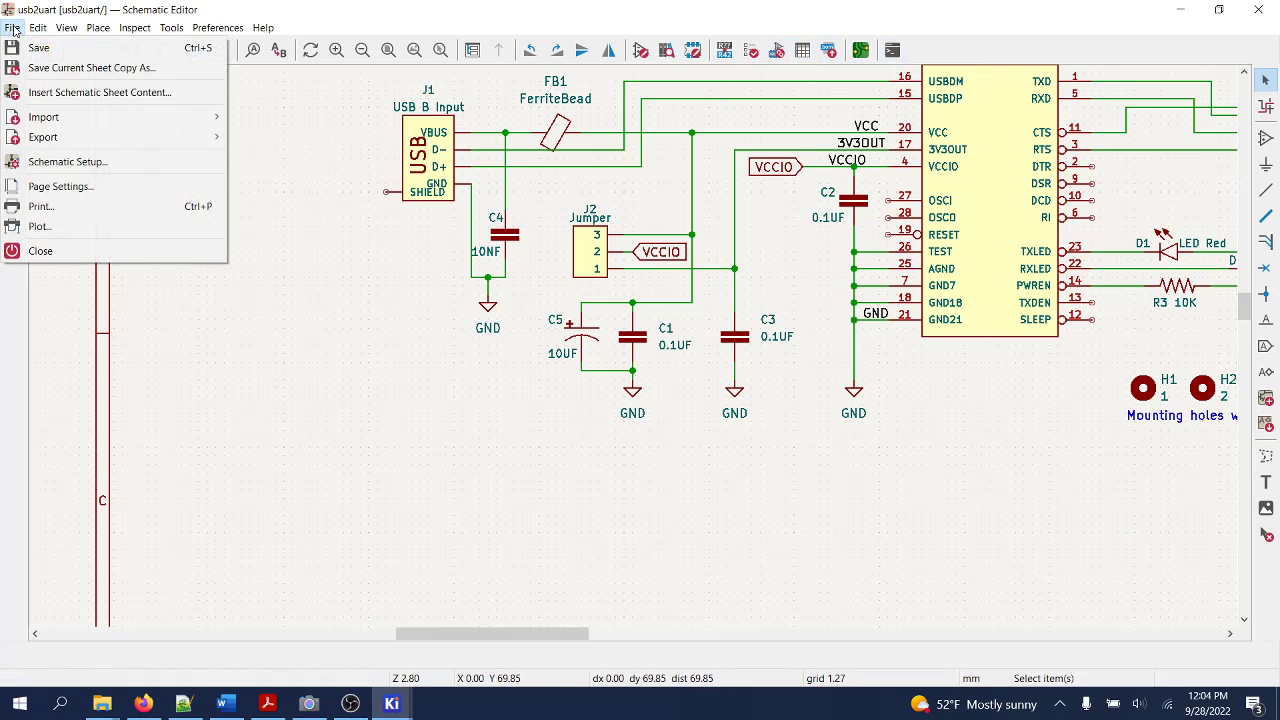
pyautogui.moveTo(58, 140)
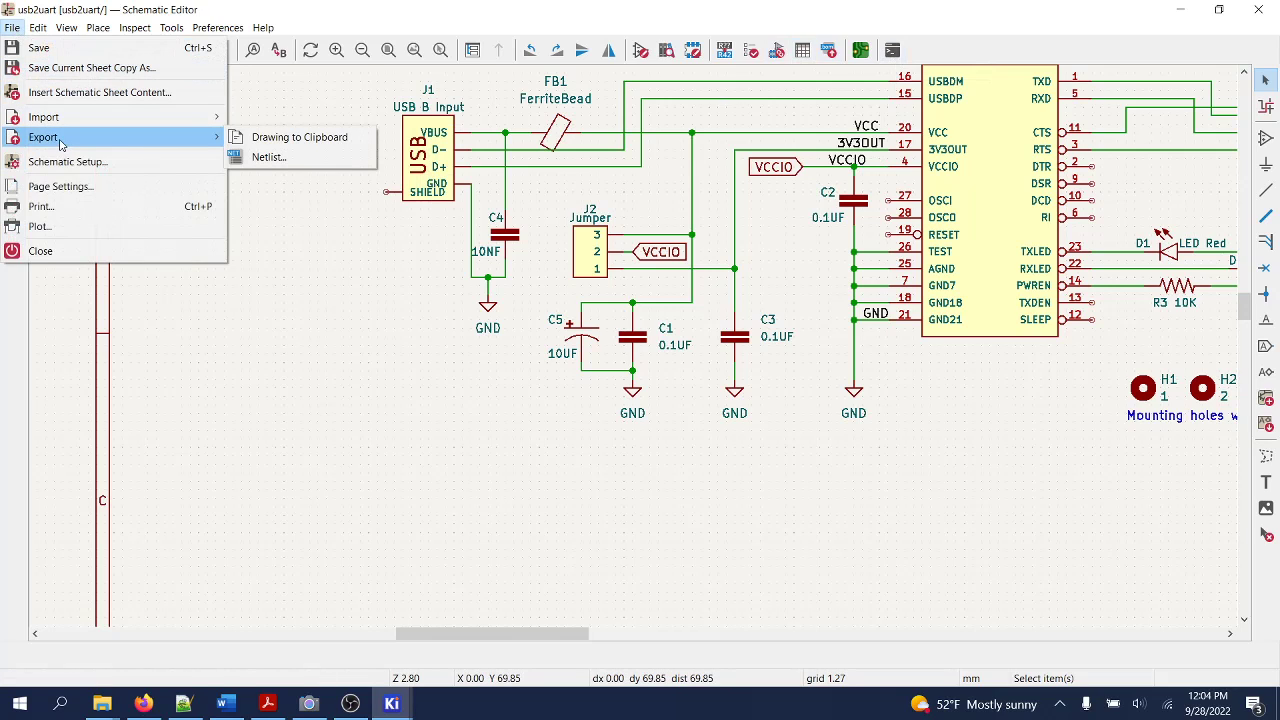
pyautogui.click(266, 157)
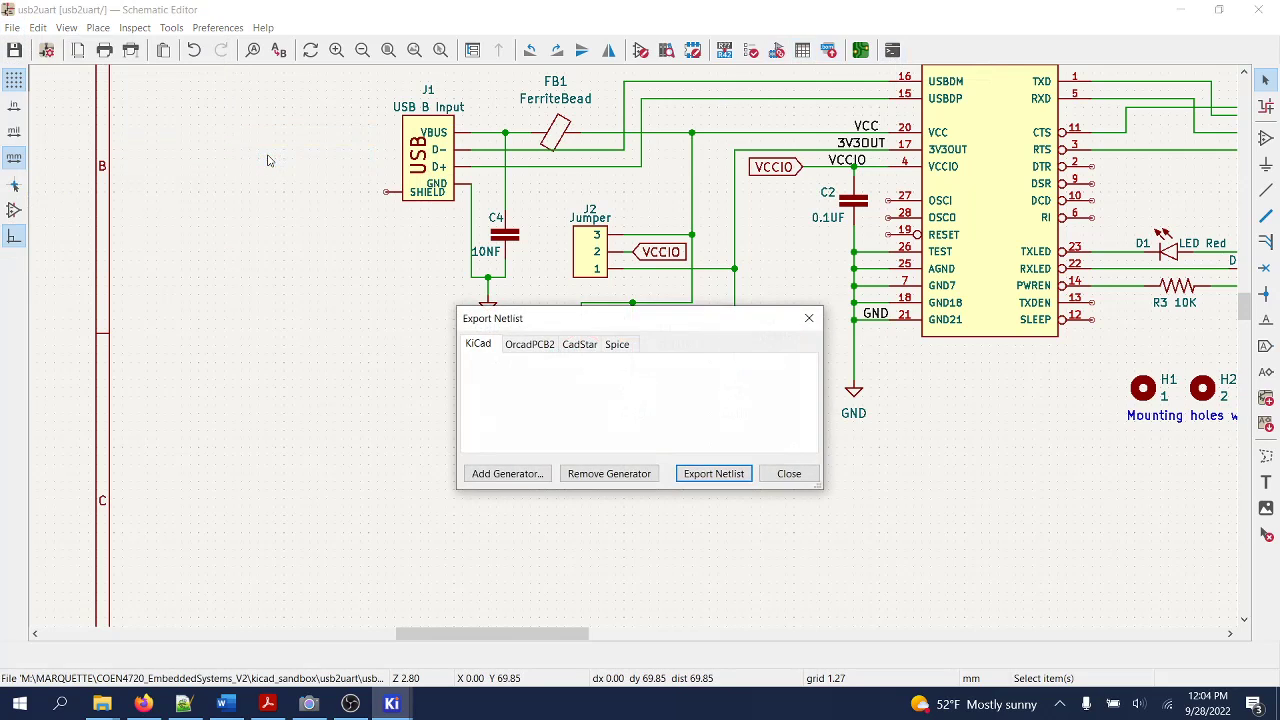
pyautogui.click(711, 474)
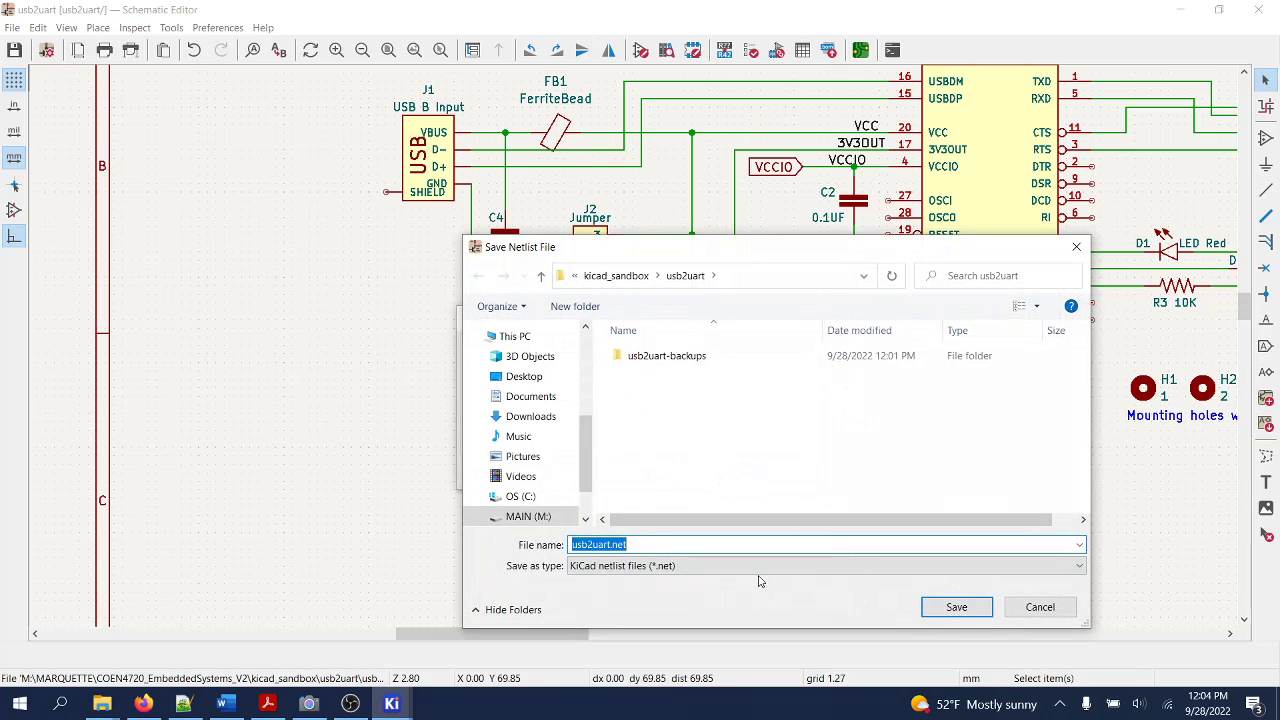
pyautogui.click(956, 607)
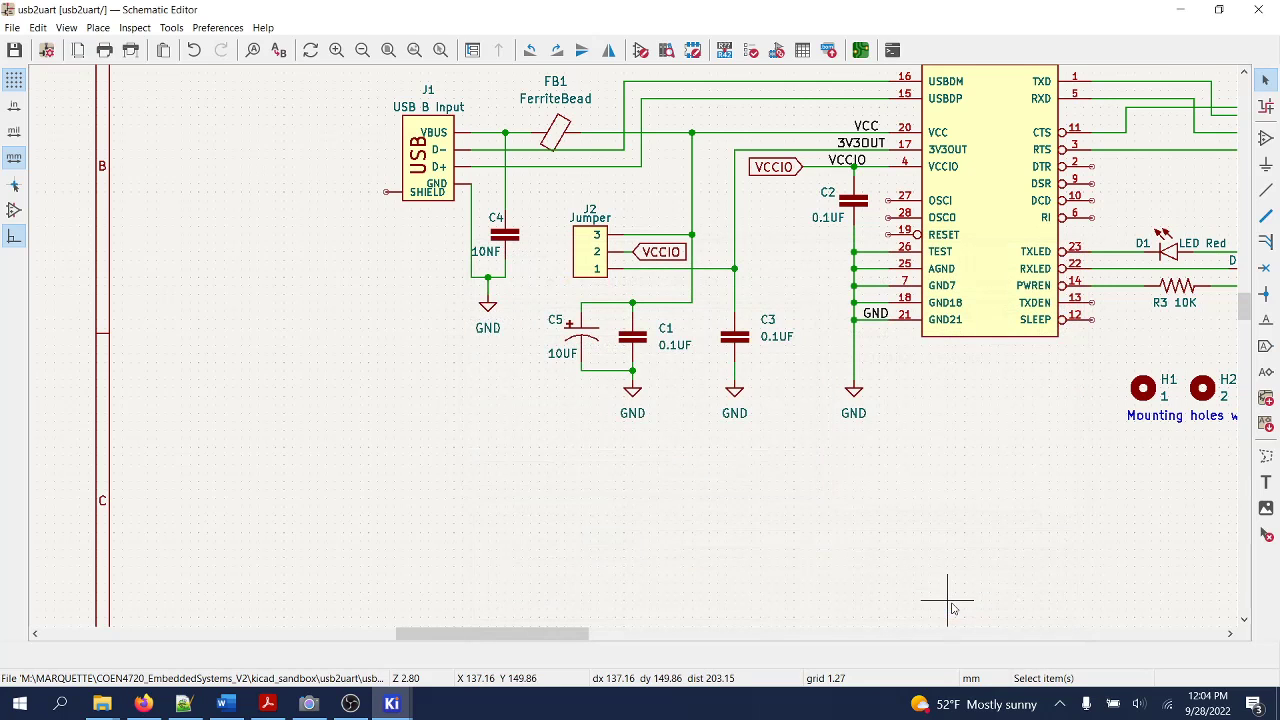